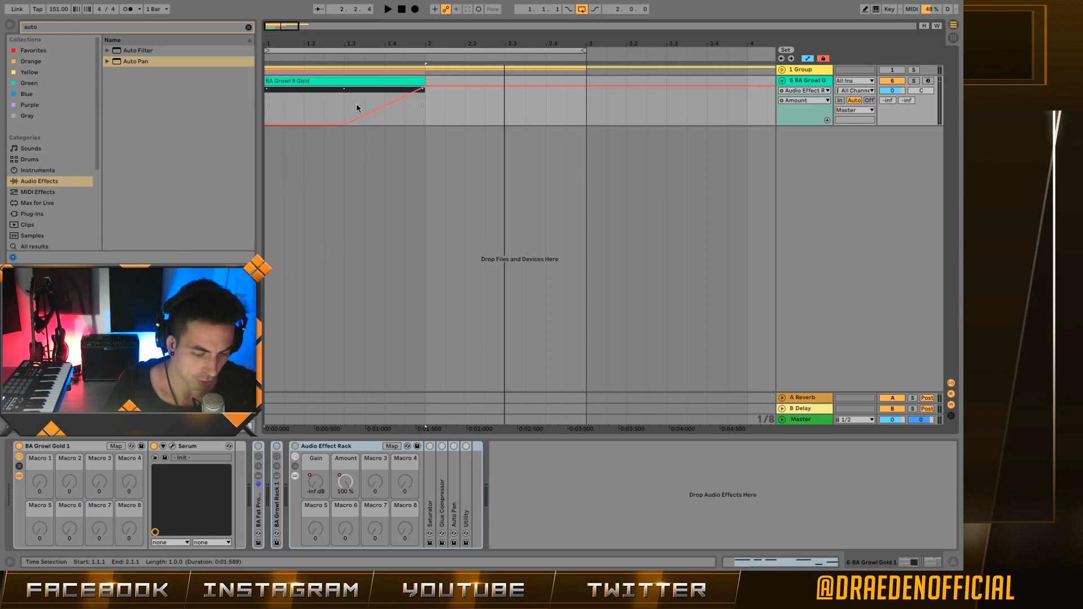
Step: Solo the BA Growl track and play back its clip
left_click(914, 81)
key("space")
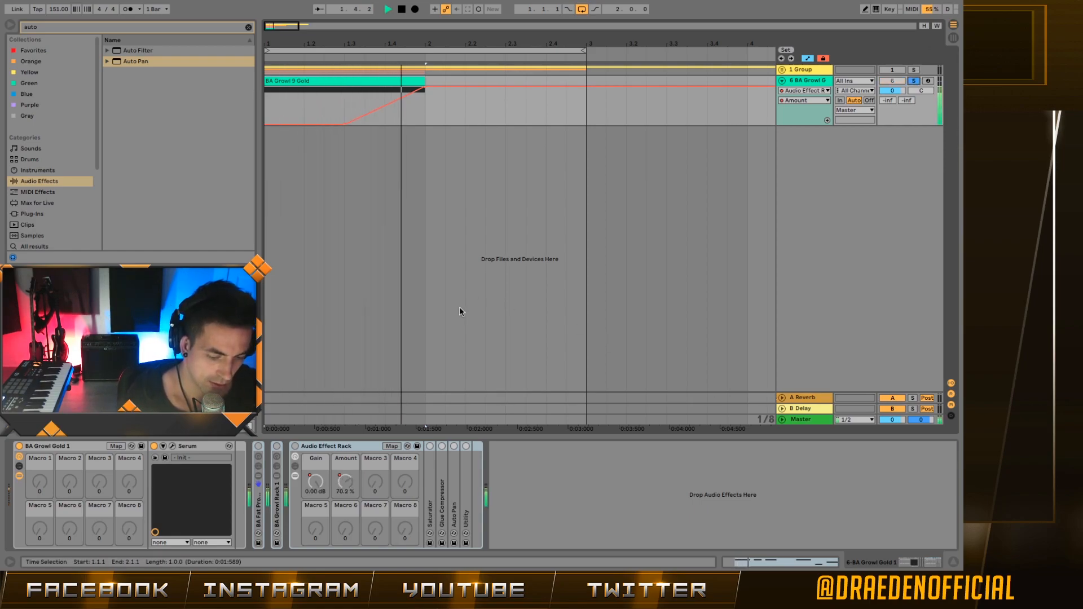
key("space")
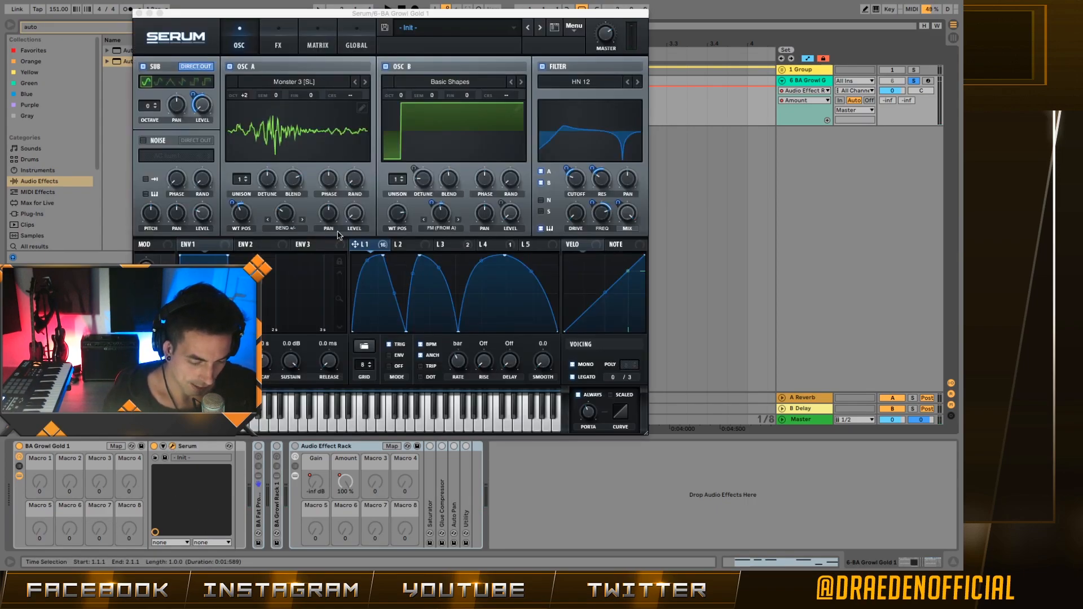
Step: Examine the LFO 2, LFO 3, LFO 4 and LFO 1 shapes in the track's Serum synth
left_click(404, 247)
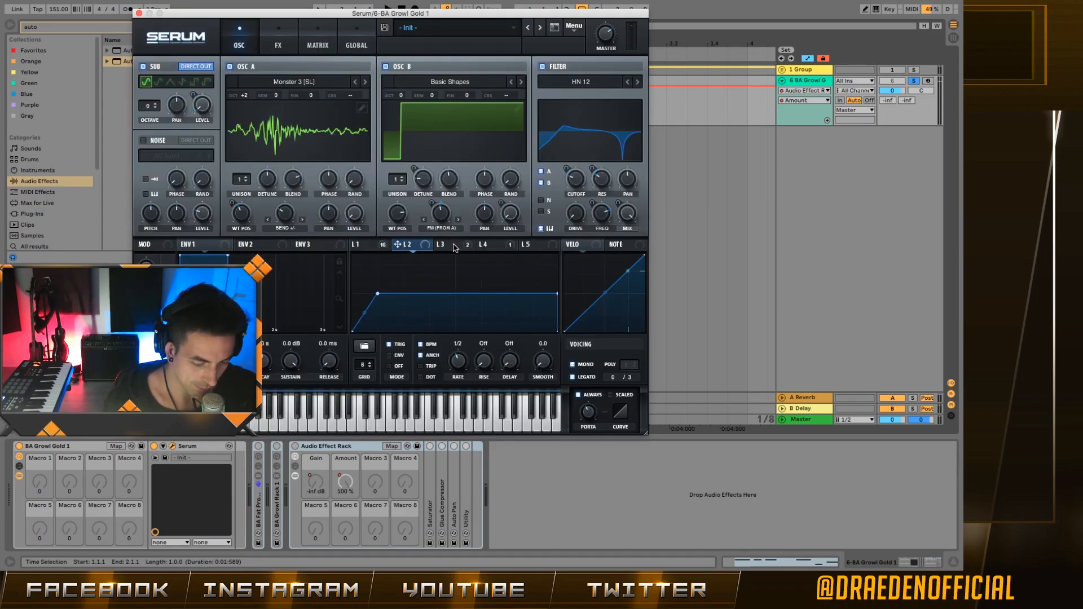
left_click(447, 245)
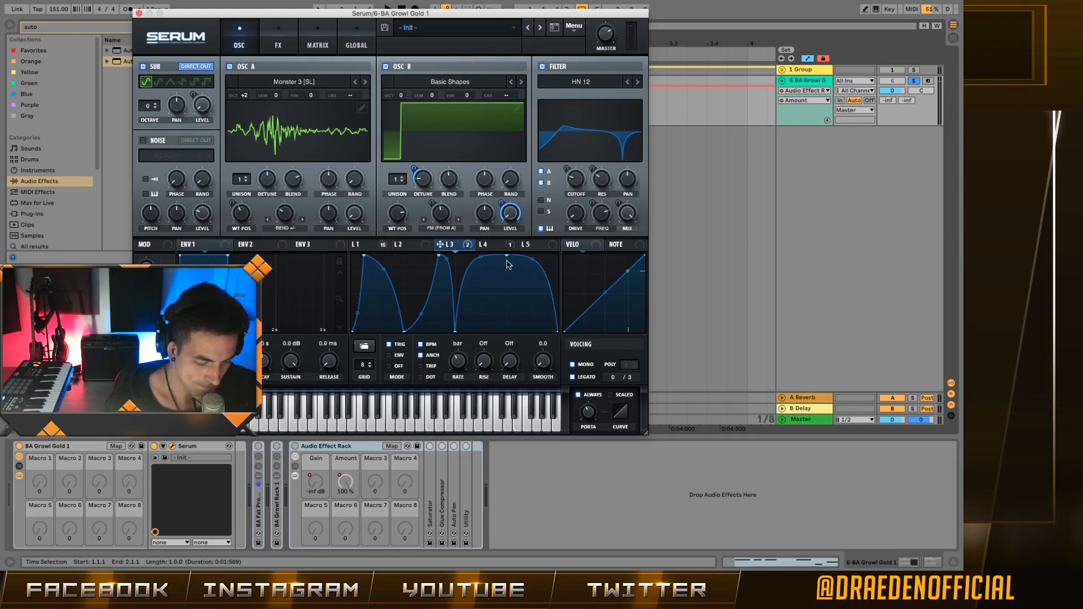
left_click(502, 244)
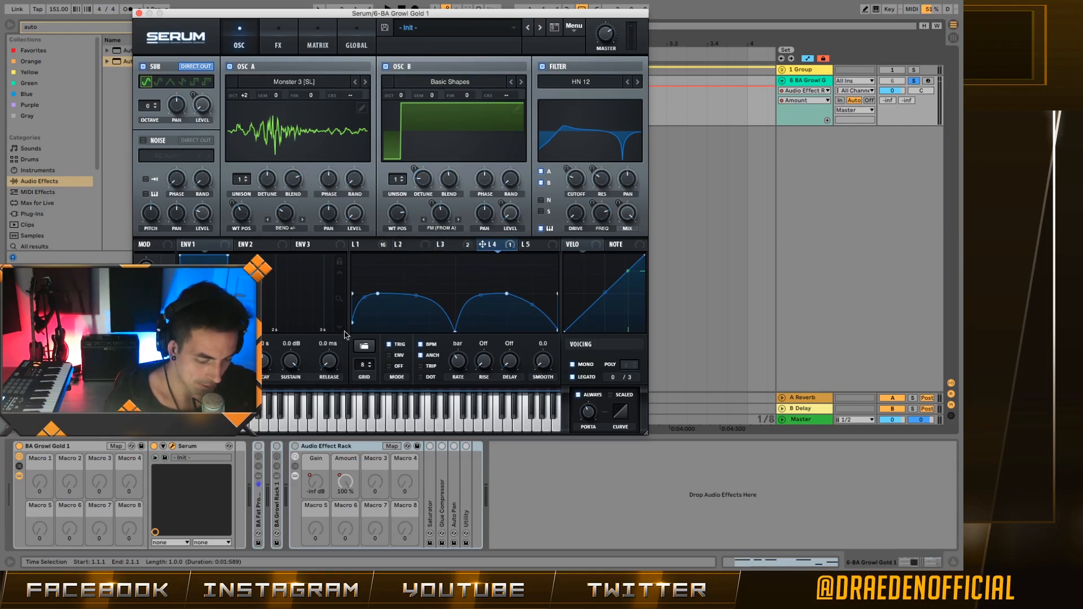
left_click(366, 247)
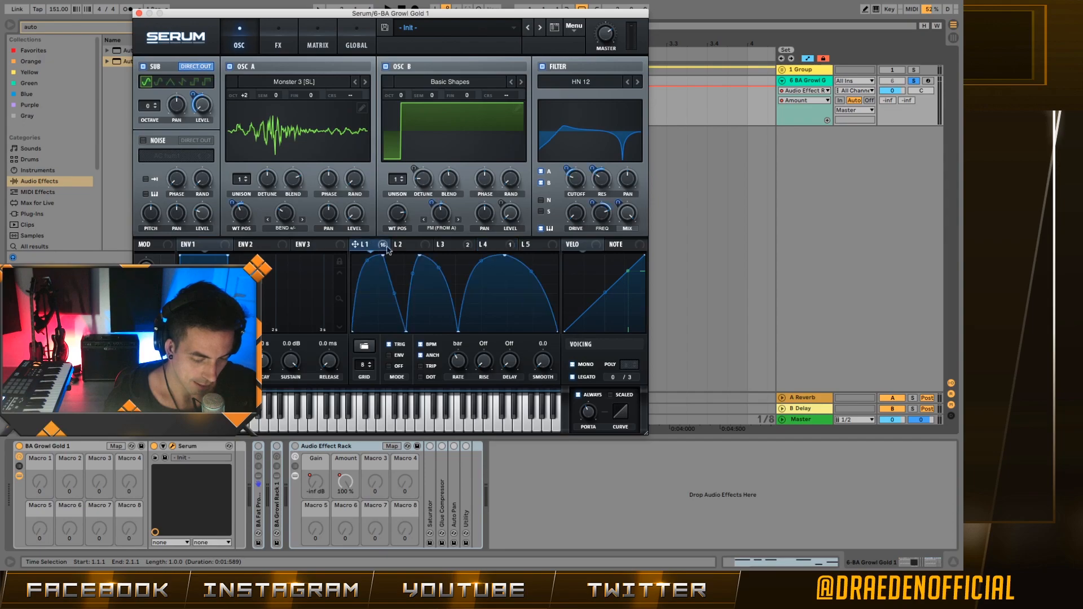
Step: Review Serum's effects chain from the chorus down to the multiband compressor
left_click(278, 43)
scroll(603, 136, "down", 5)
scroll(603, 135, "up", 5)
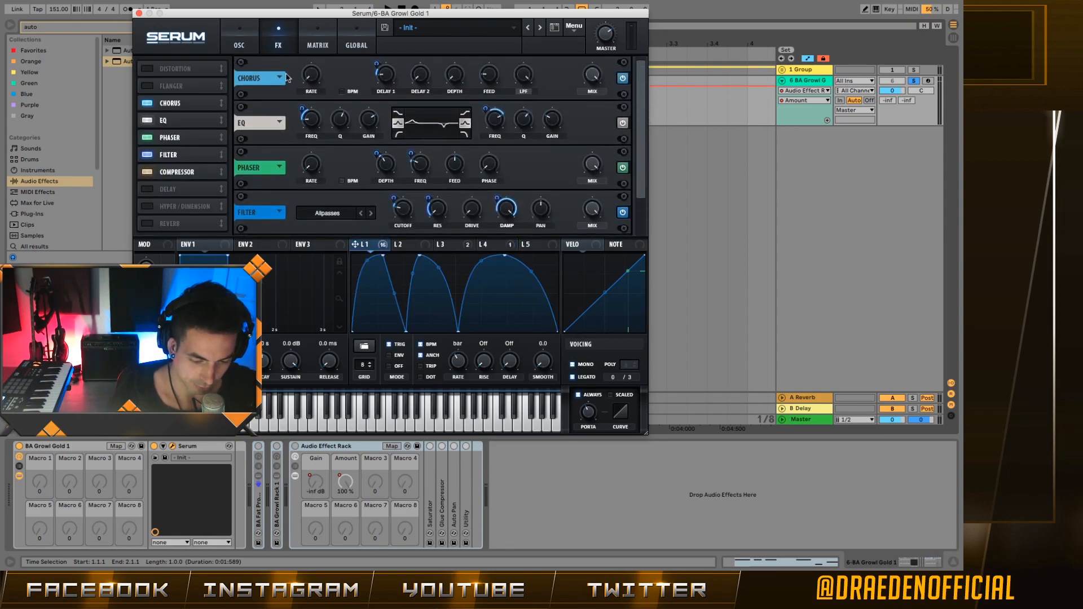
scroll(646, 109, "down", 1)
scroll(559, 142, "down", 2)
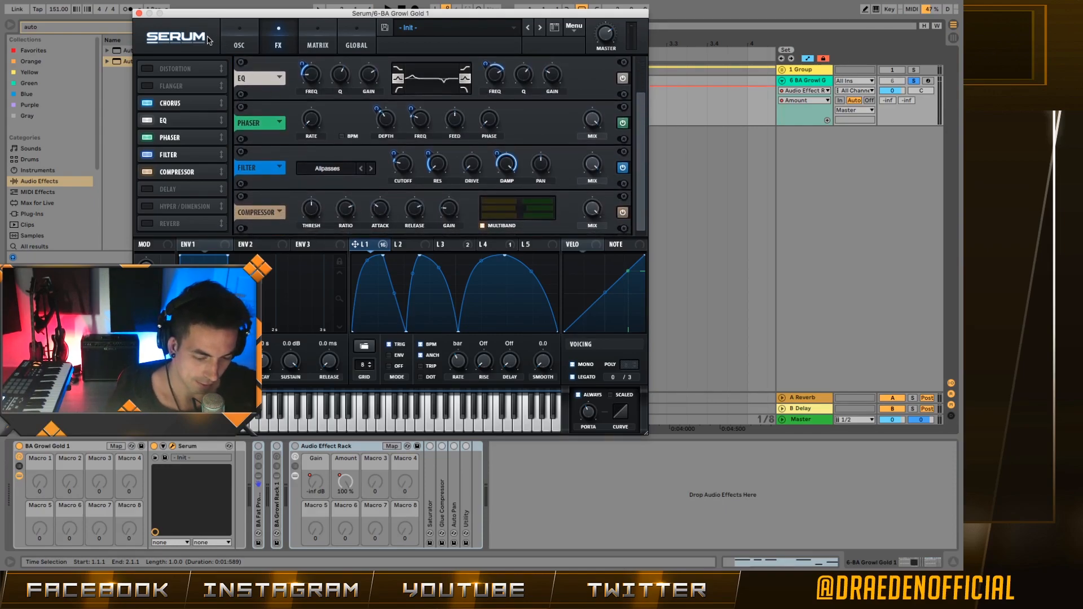
Step: Look over Serum's oscillator settings and return to the effects page
left_click(234, 41)
key("space")
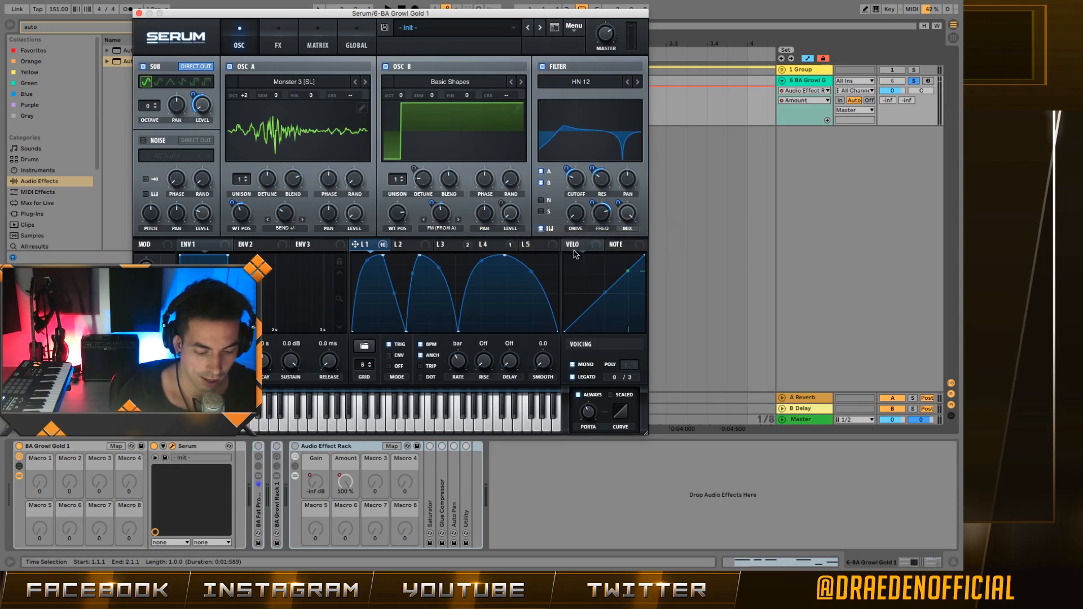
left_click(279, 37)
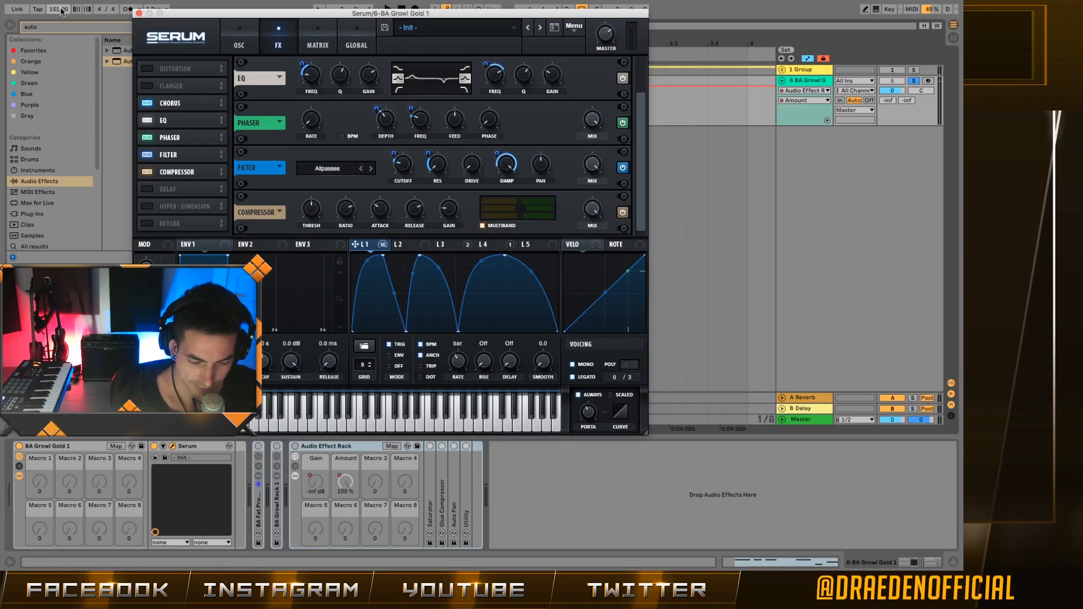
Step: Close the Serum window, turn on the BA Fat Process rack and audition the growl
left_click(139, 14)
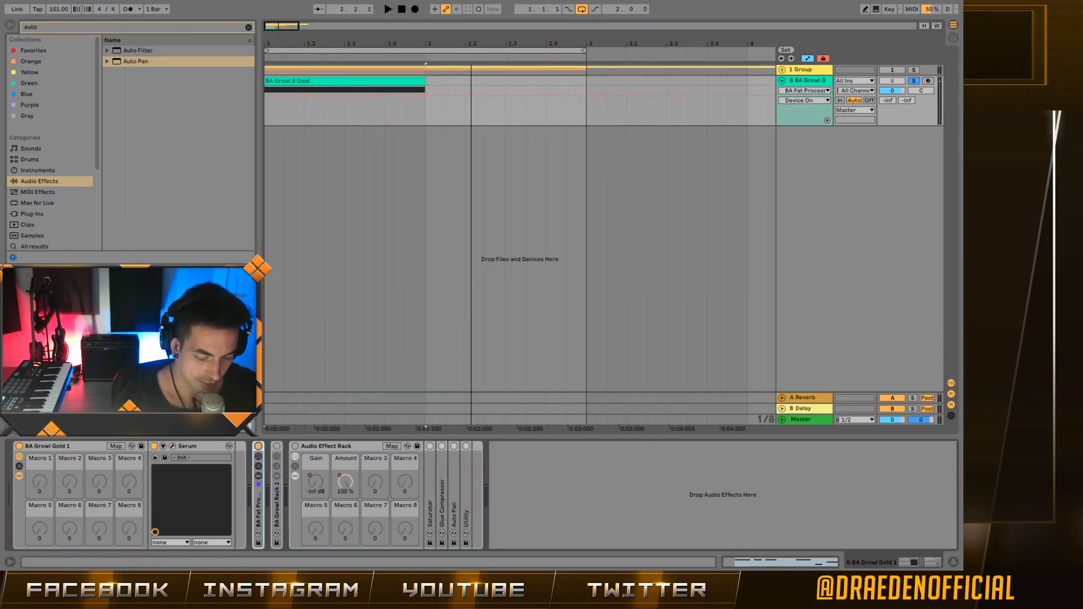
key("space")
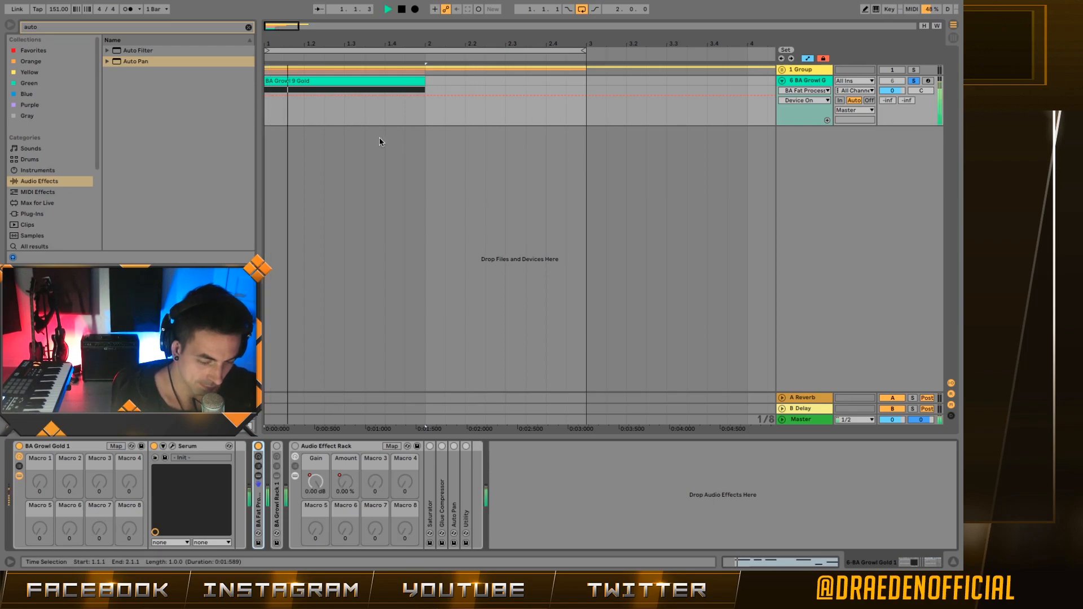
key("space")
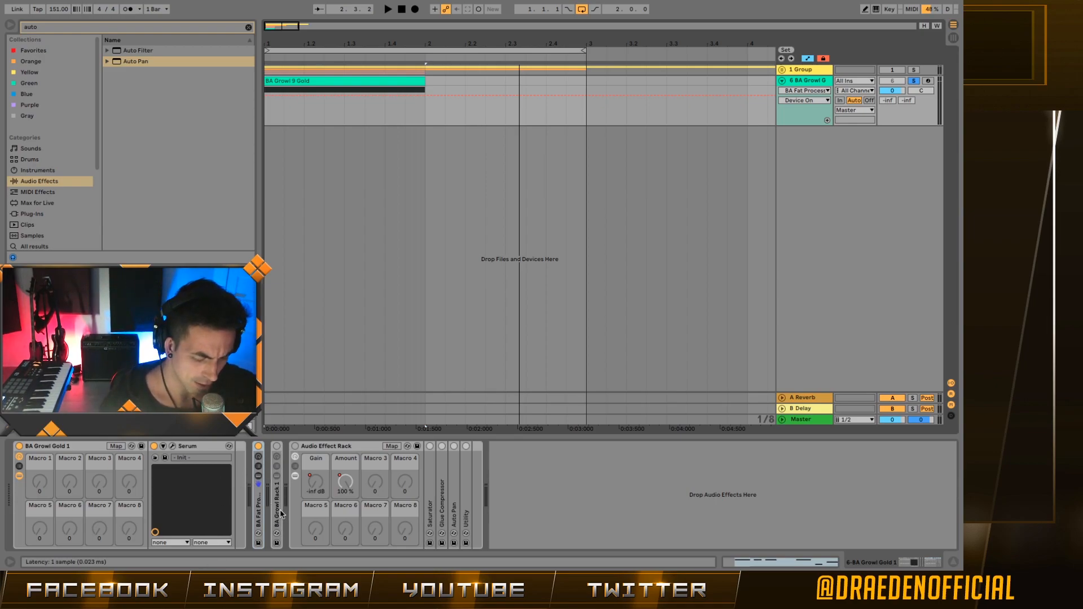
Step: Select the BA Growl clip and audition it from the start with BA Fat Process on
left_click(319, 81)
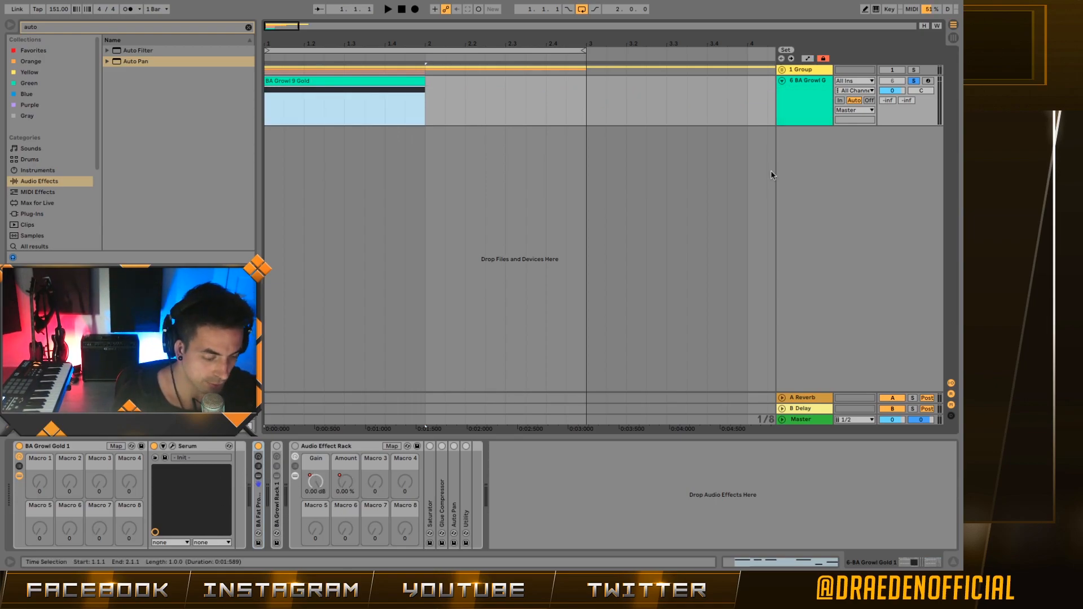
left_click(801, 99)
left_click(347, 91)
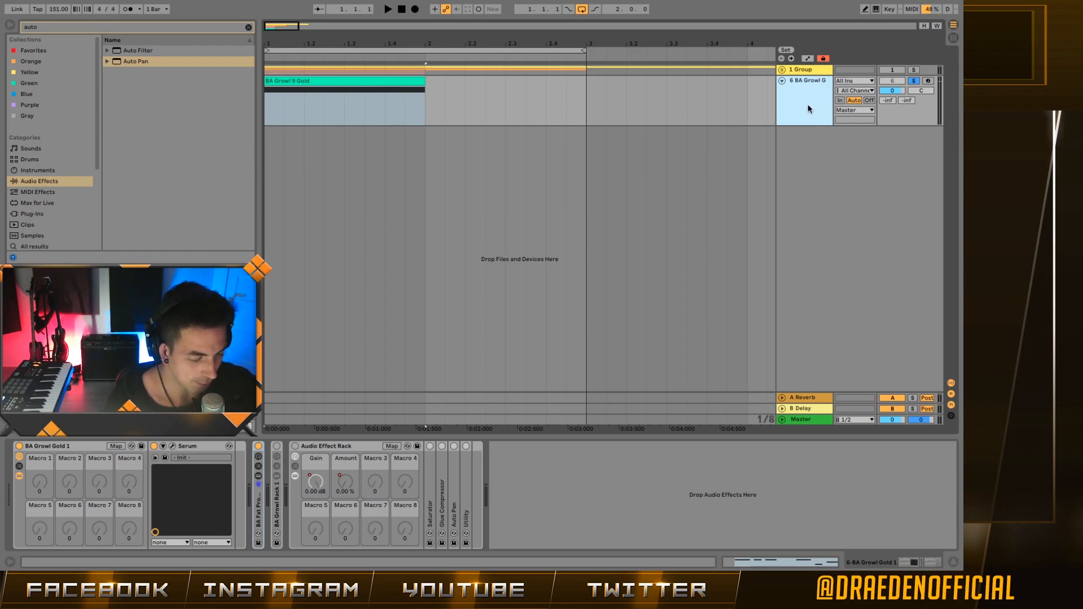
left_click(324, 92)
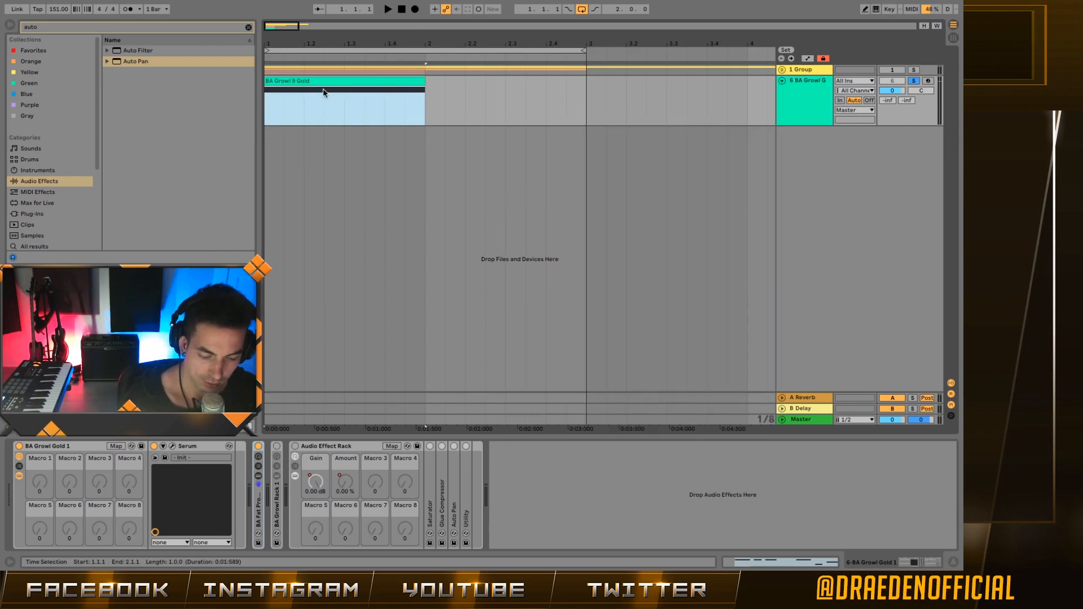
key("space")
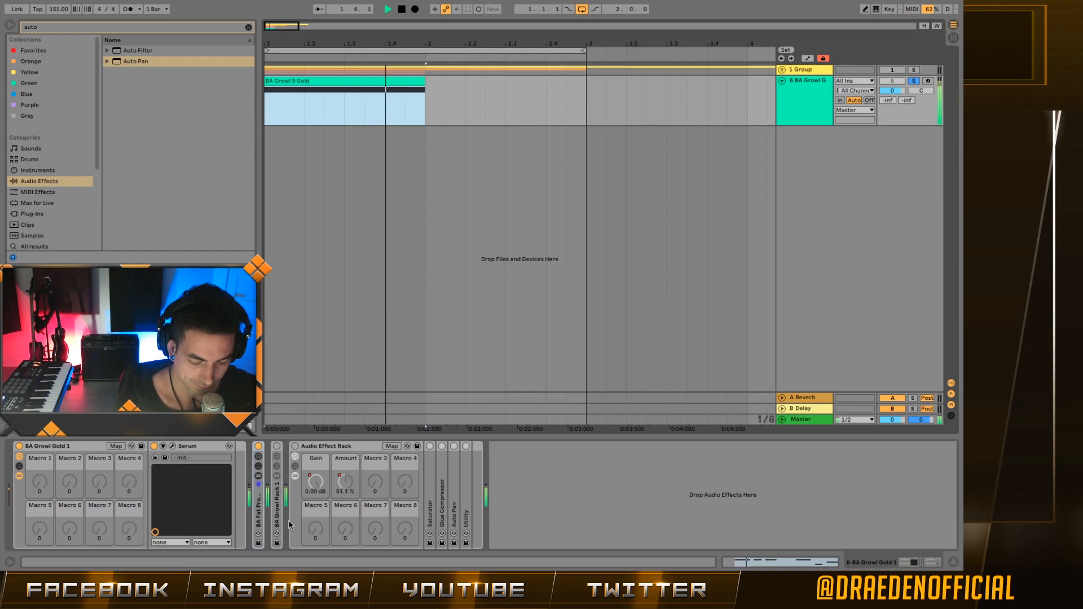
key("space")
Step: Expand BA Growl Rack 1, switch off its Redux device and turn the rack on
double_click(277, 505)
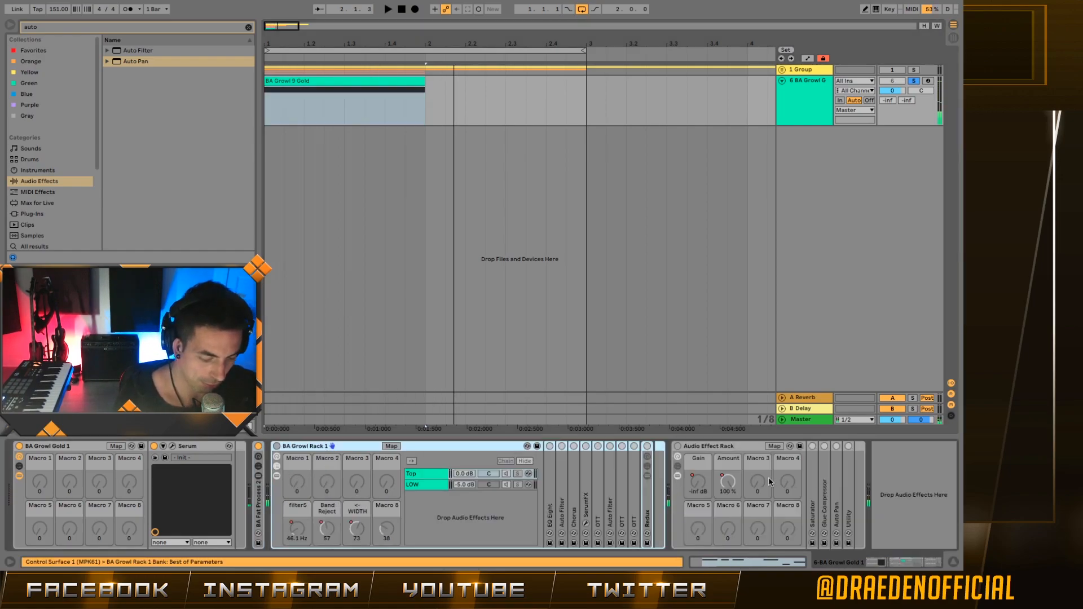
left_click(652, 448)
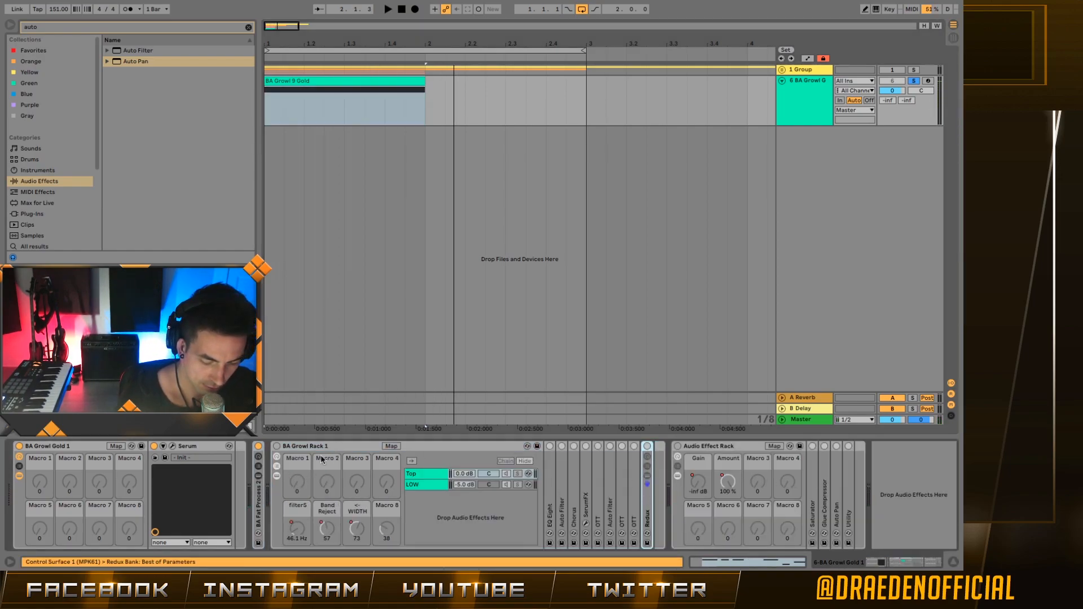
left_click(275, 448)
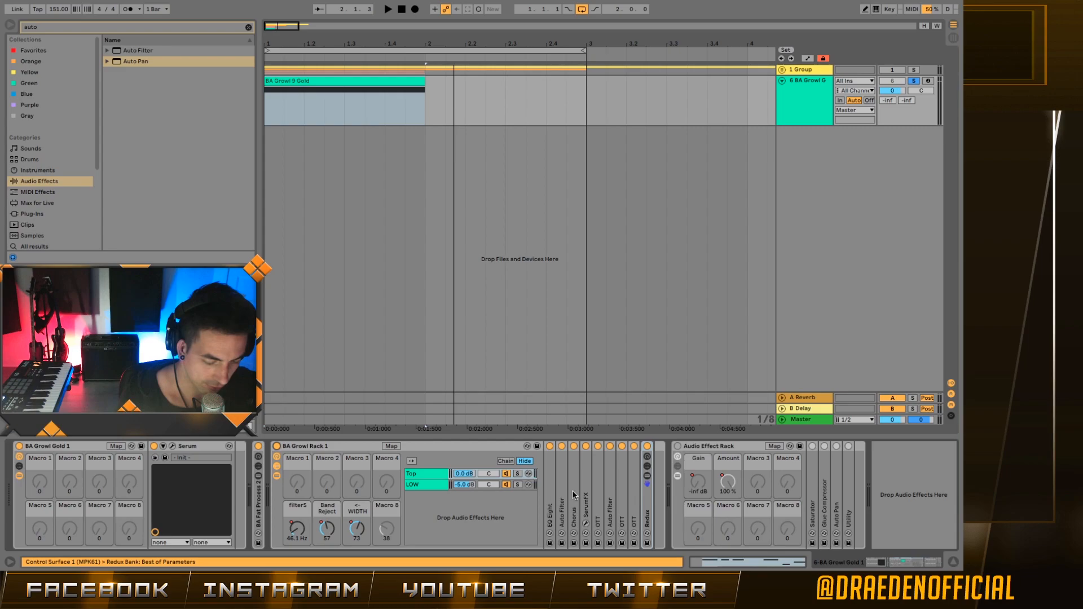
left_click(645, 501)
Step: Compare the rack's LOW and Top chains, audition the soloed Top chain and expand its EQ Eight
left_click(534, 478)
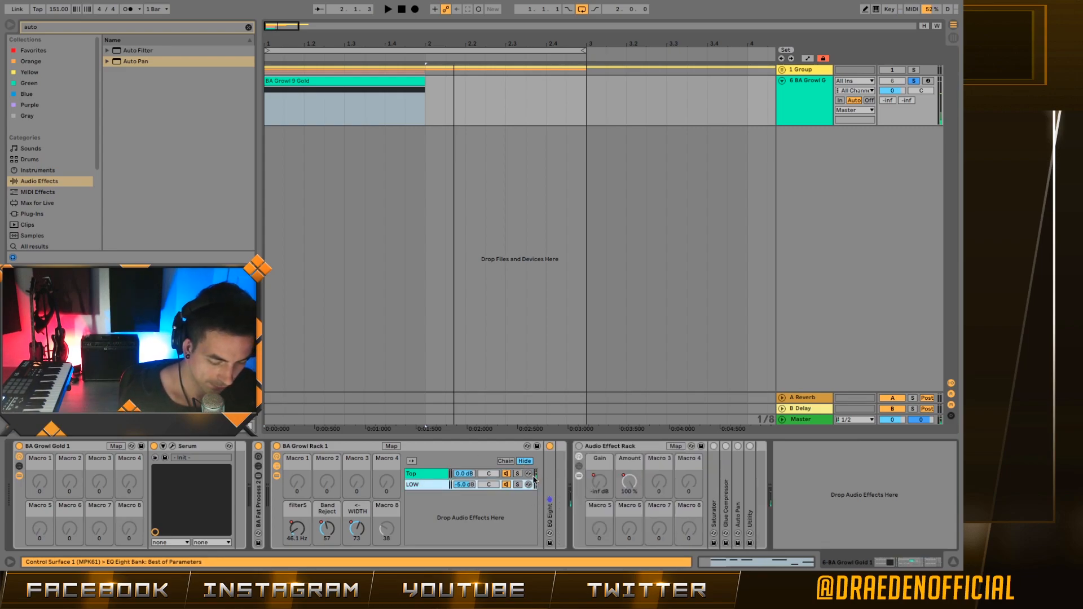
left_click(550, 489)
left_click(430, 477)
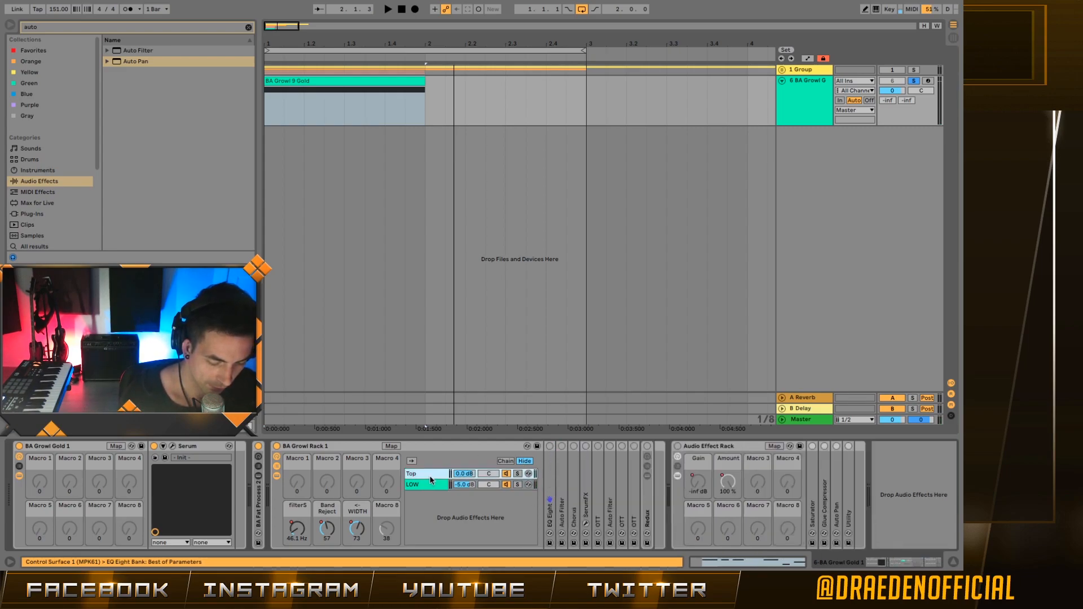
left_click(518, 474)
key("space")
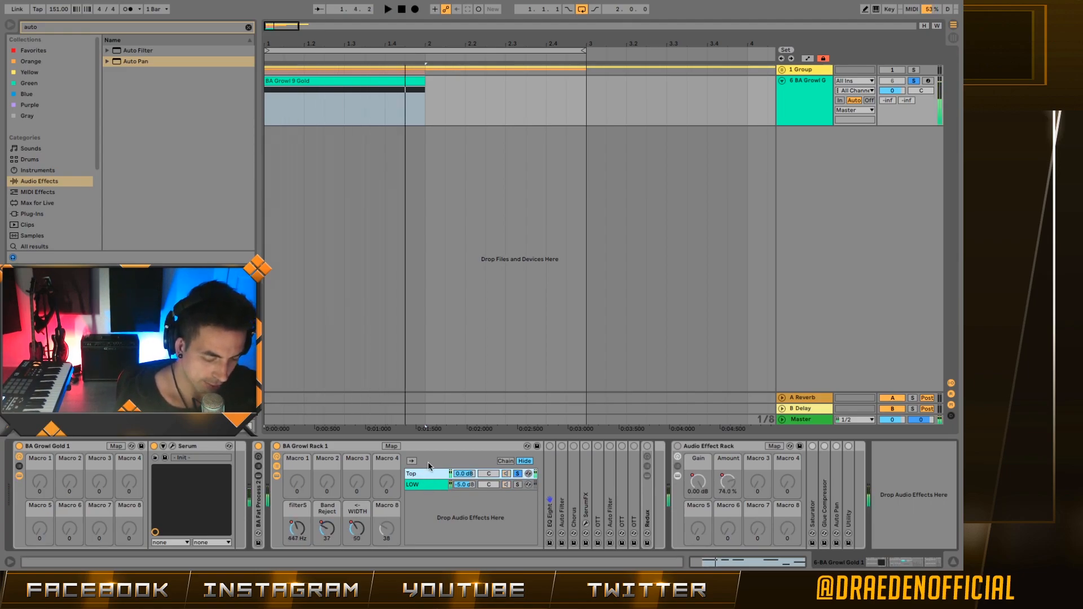
left_click(547, 464)
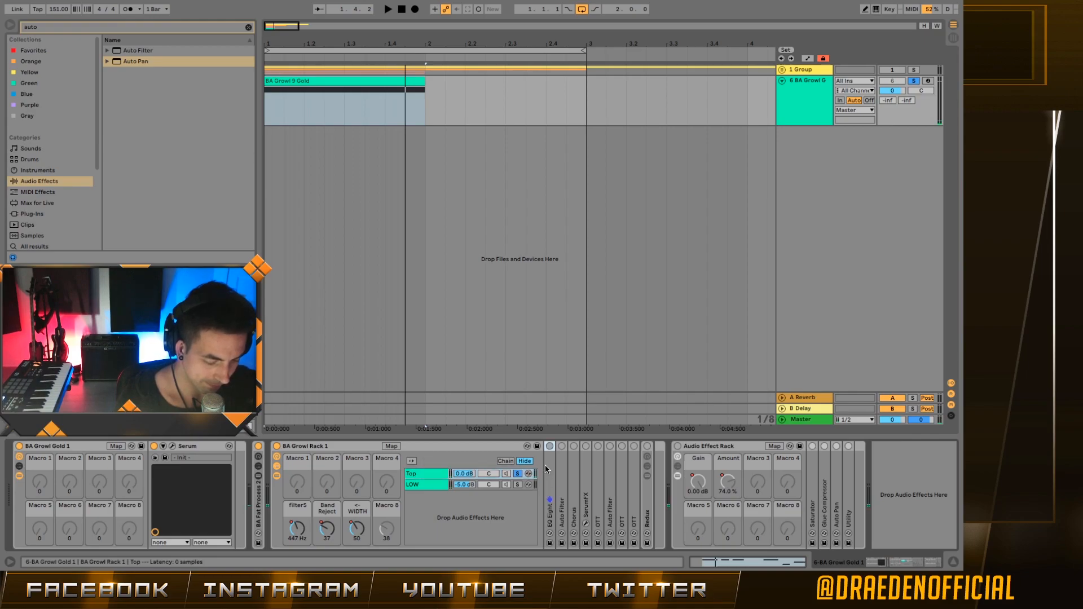
double_click(553, 469)
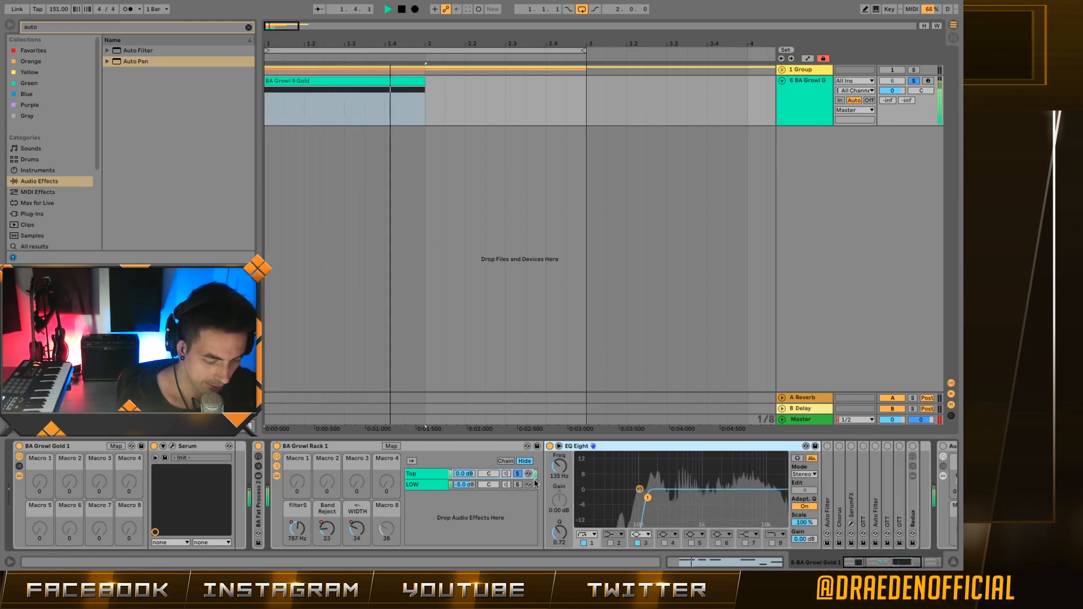
Step: Audition the LOW chain in solo with its EQ Eight expanded, and turn the solo off
left_click(518, 485)
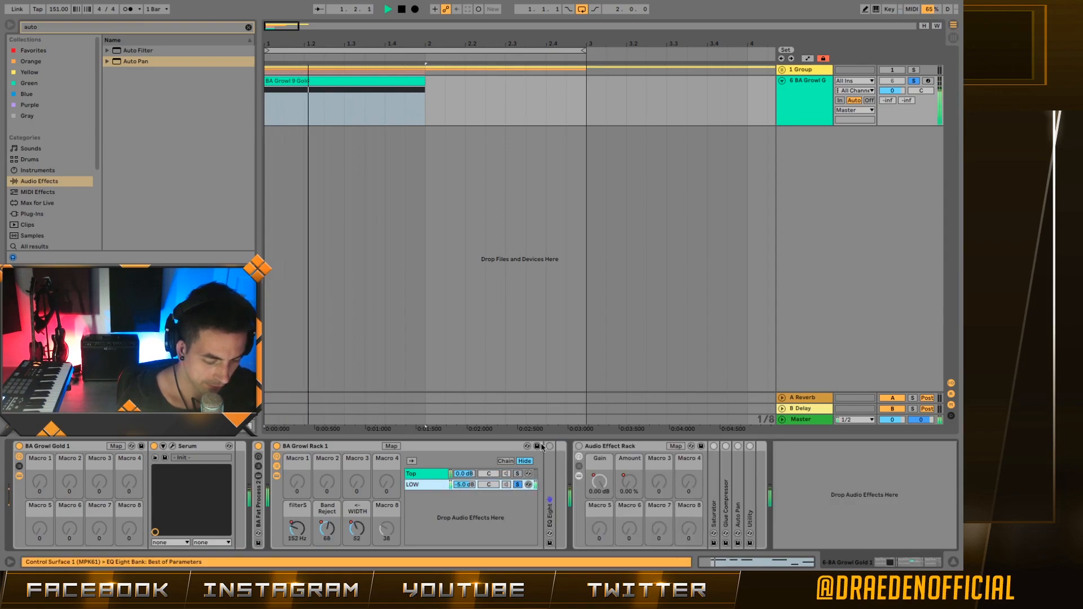
double_click(553, 460)
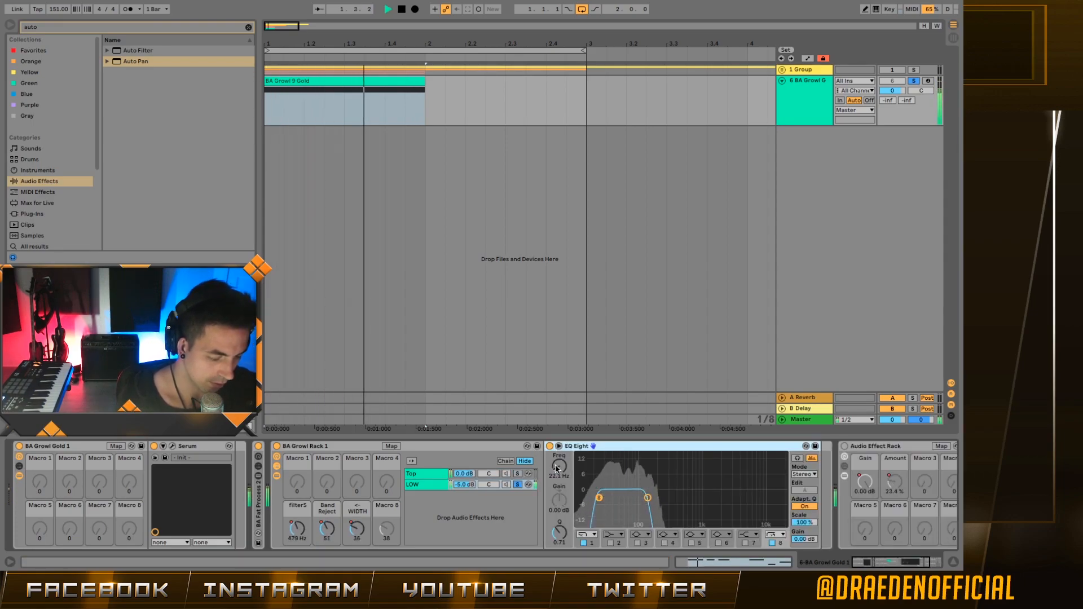
key("space")
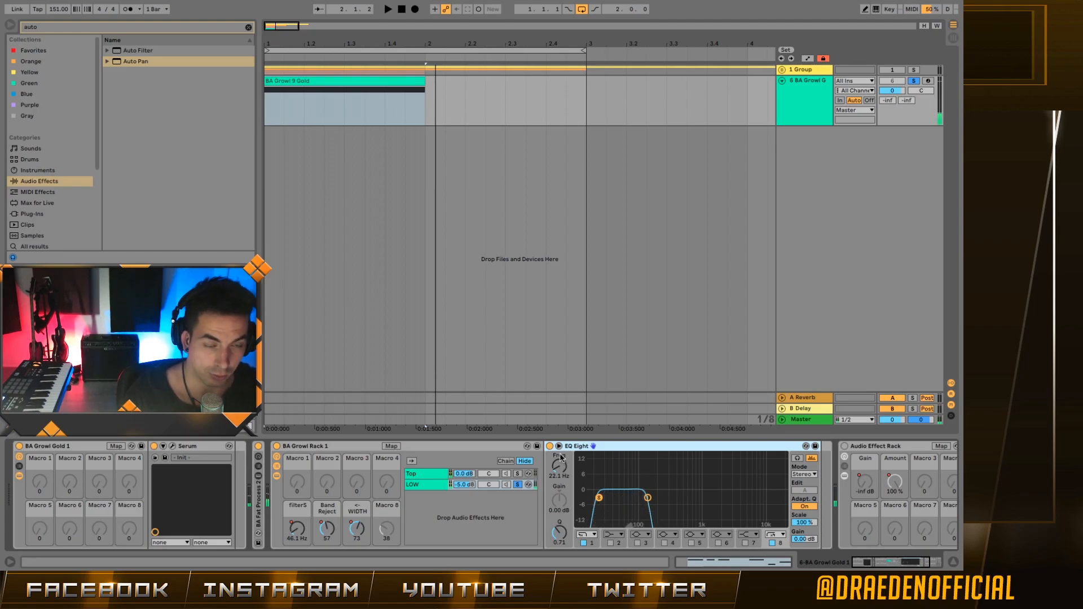
left_click(518, 486)
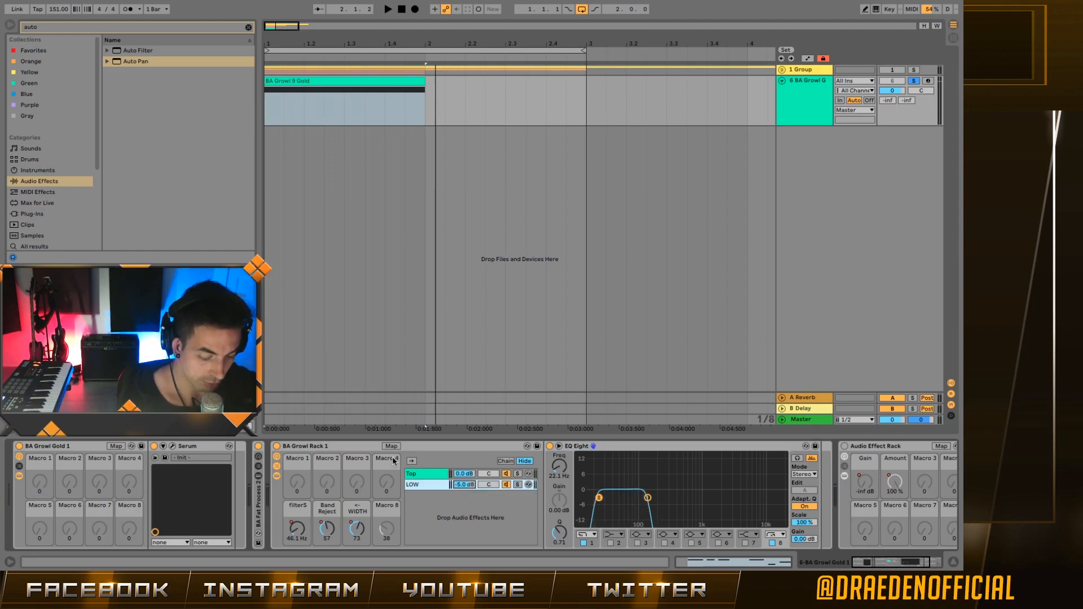
Step: In the Top chain, collapse EQ Eight, expand the first Auto Filter and turn it on
left_click(419, 472)
scroll(575, 457, "right", 3)
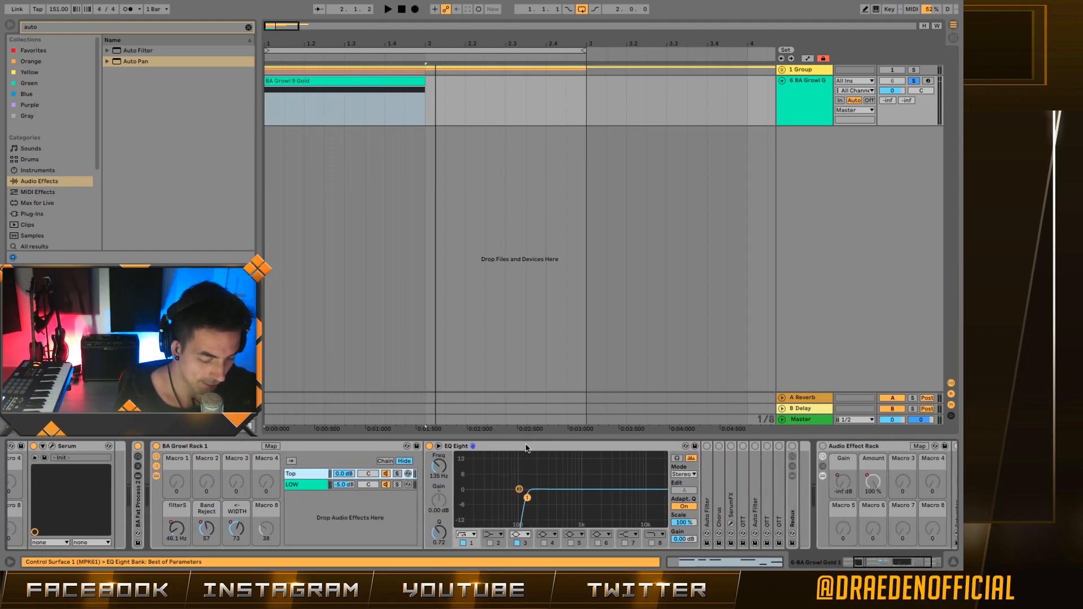
double_click(526, 447)
double_click(443, 447)
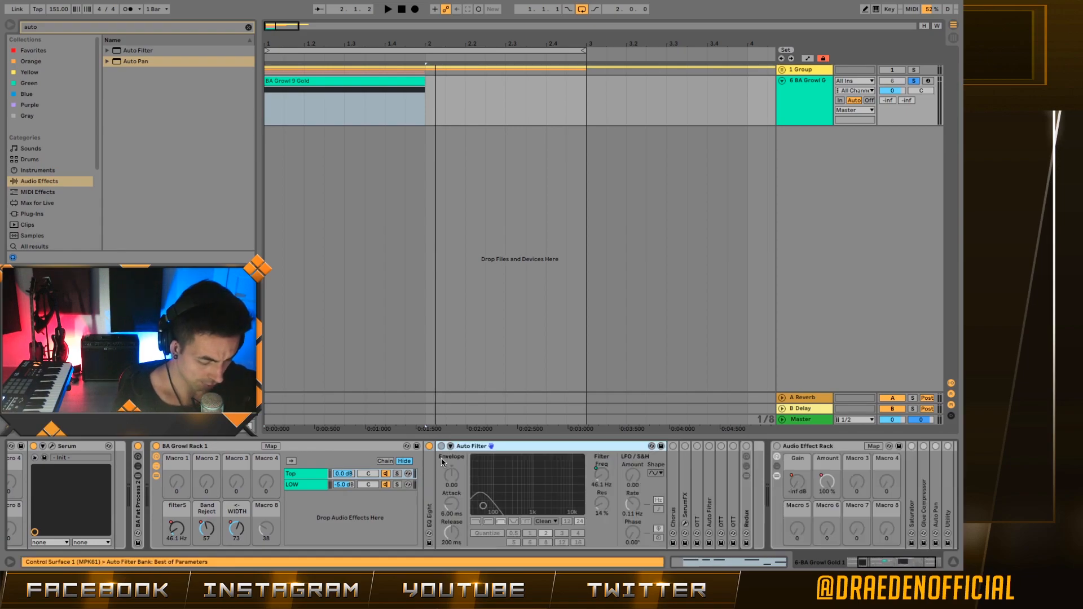
left_click(442, 446)
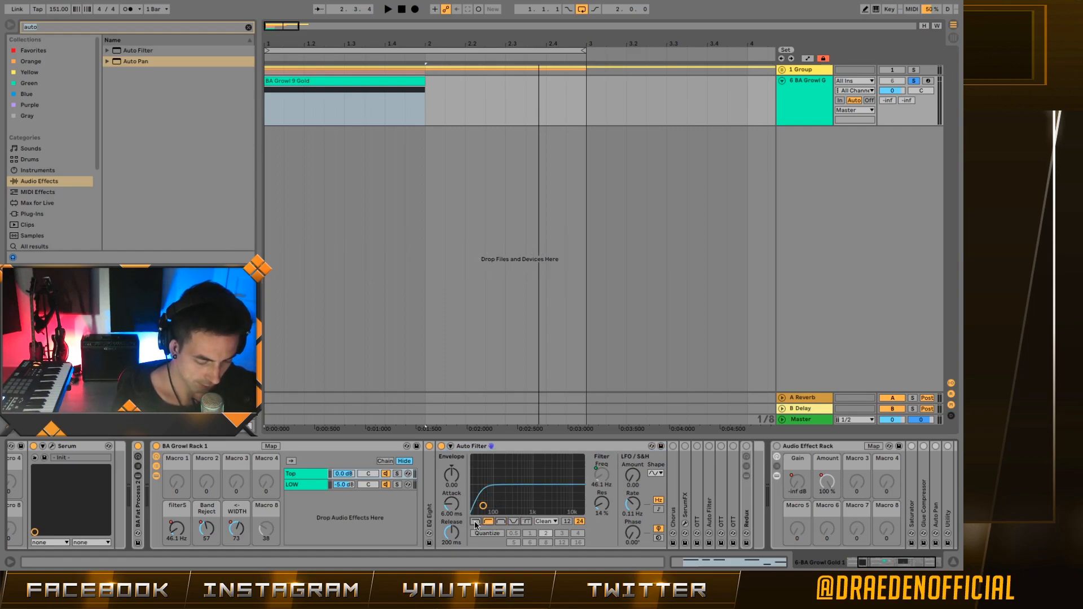
Step: Check the link between the rack's filterS macro and the Freq control of the Top chain's Auto Filter
left_click(317, 477)
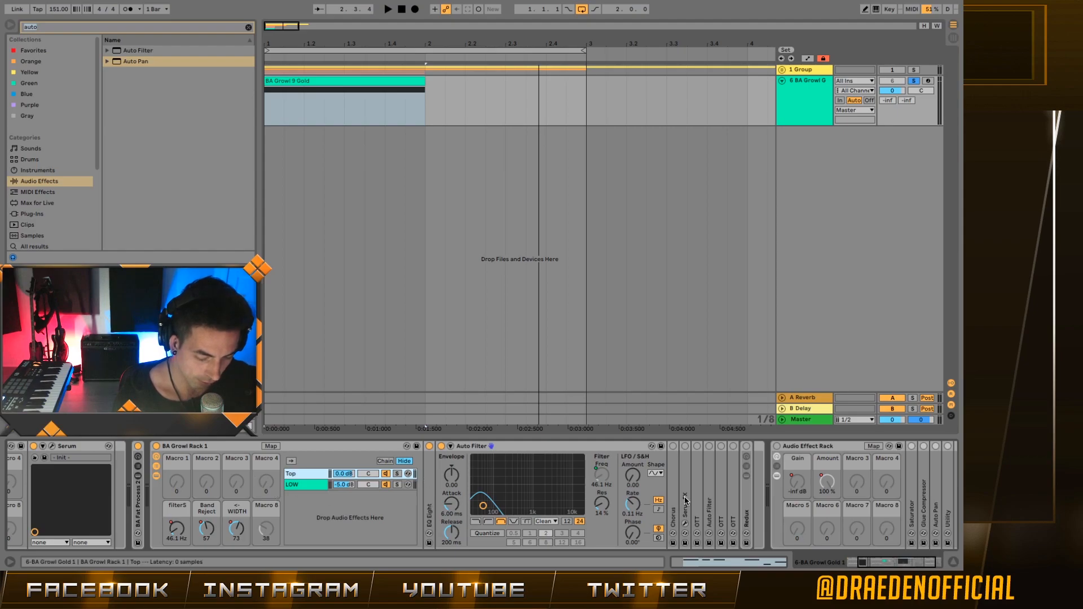
left_click(181, 512)
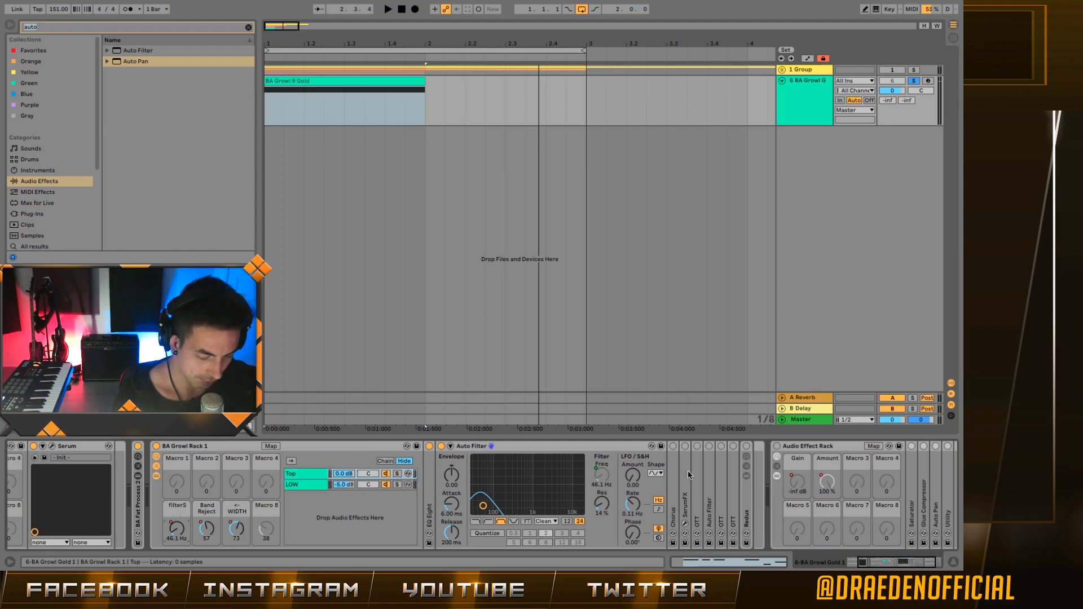
left_click(605, 479)
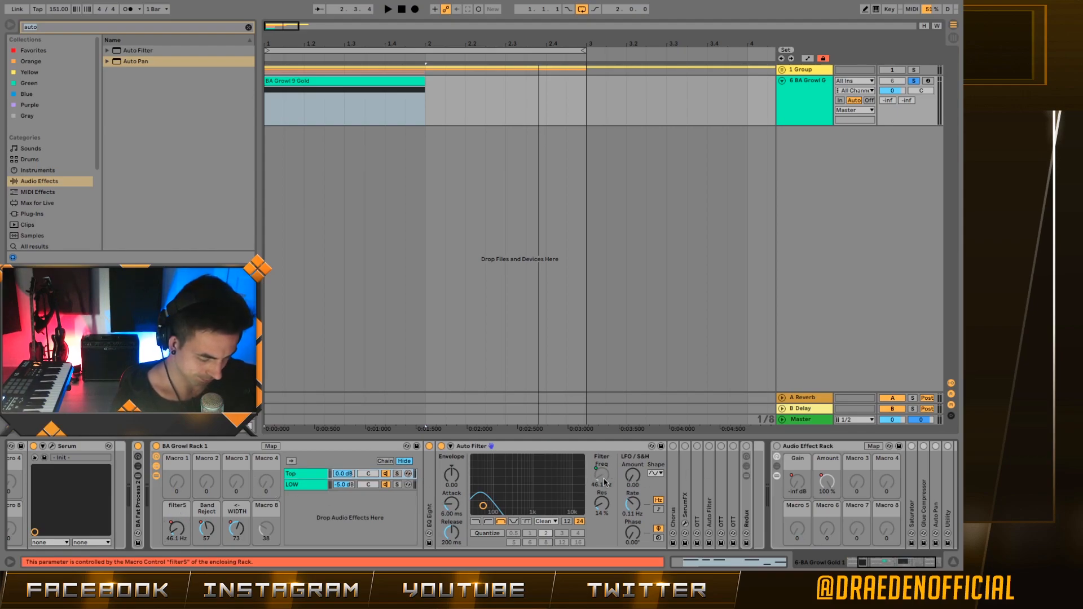
Step: Show the automation of the rack's filterS macro on the growl track and play the clip
left_click(181, 526)
key("a")
key("space")
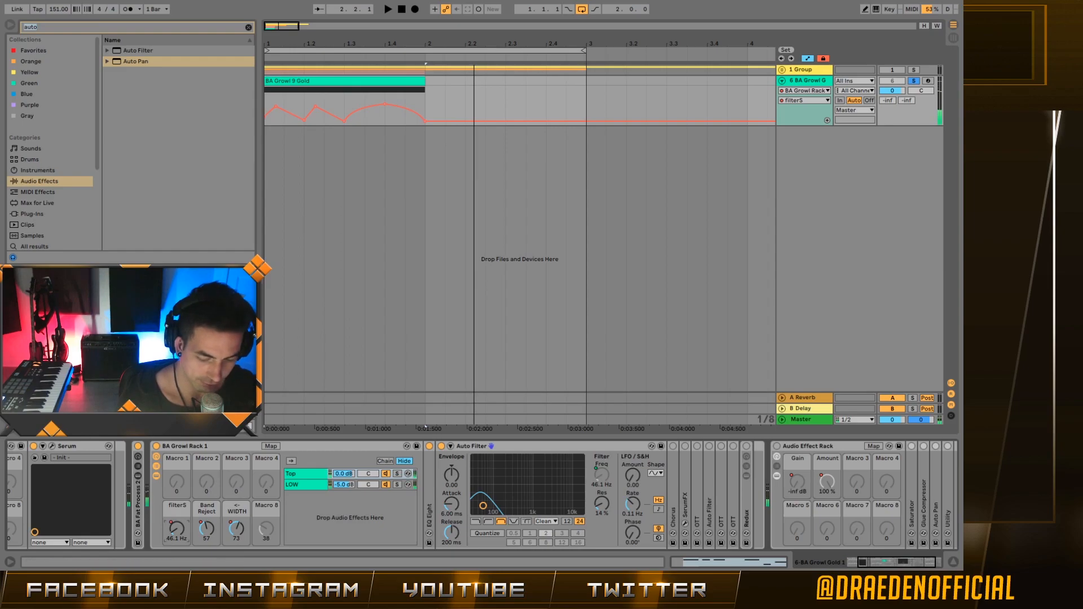
Step: Check the LFO 1 shape in the Serum patch, close Serum, and audition the clip against the filterS automation
left_click(53, 446)
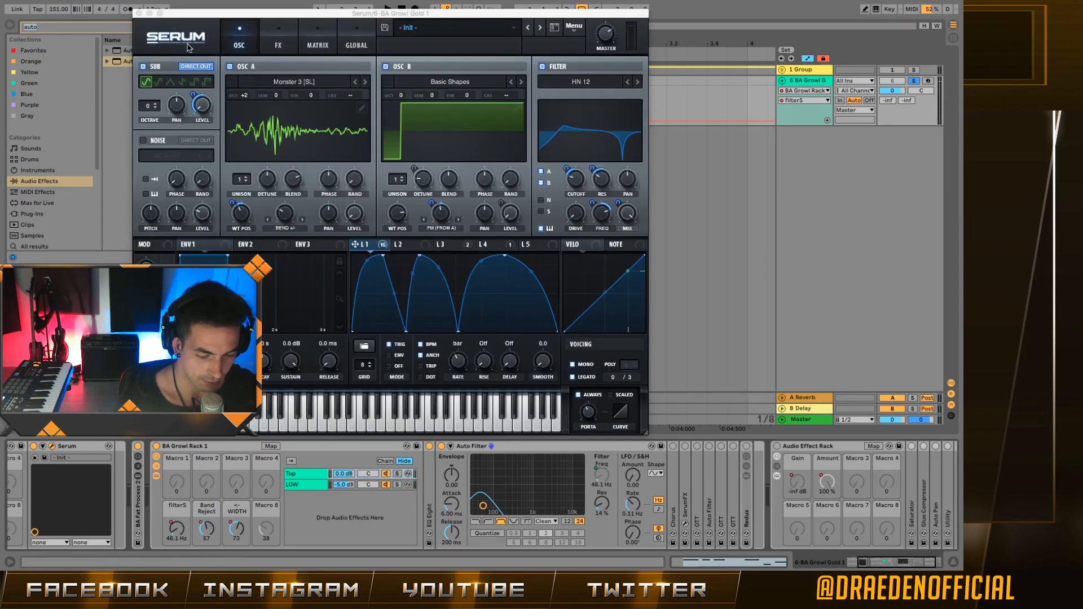
left_click(139, 14)
key("space")
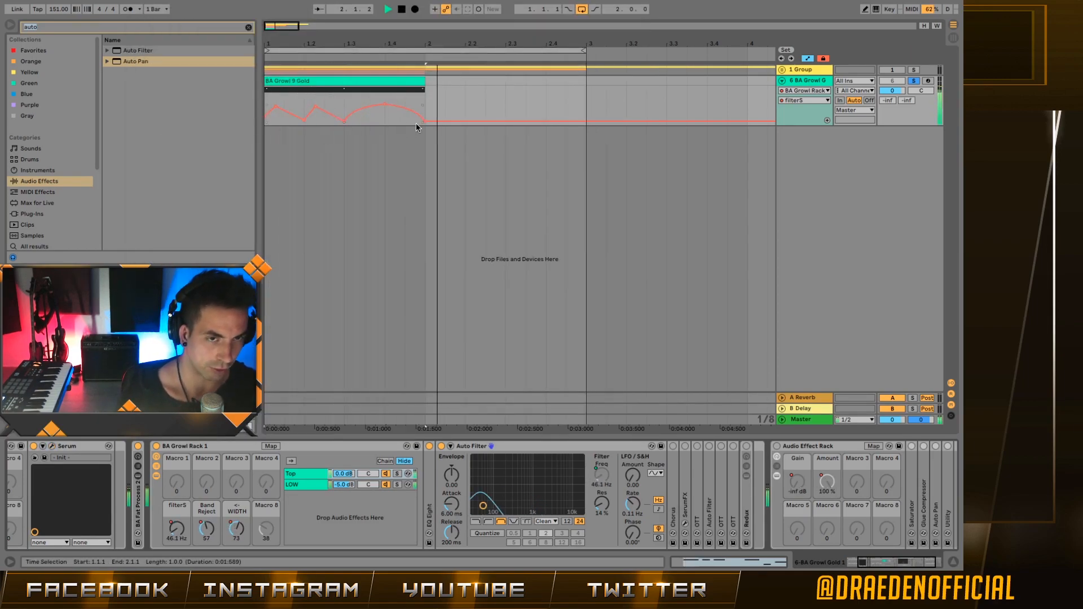
key("space")
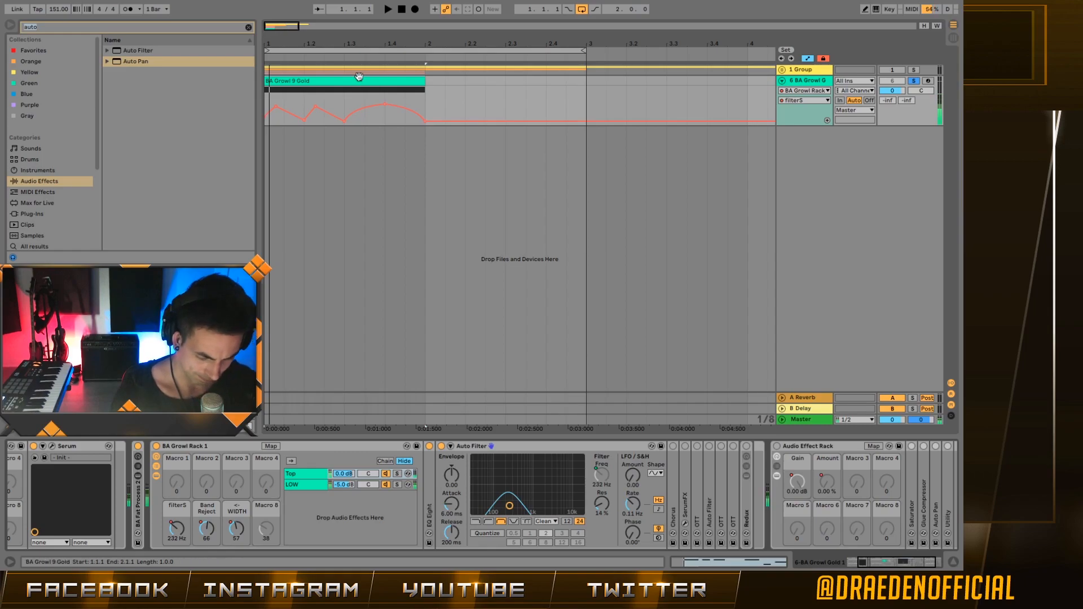
Step: Collapse the first Auto Filter, then expand and turn on Chorus in the Top chain, audition it and collapse it
left_click(514, 446)
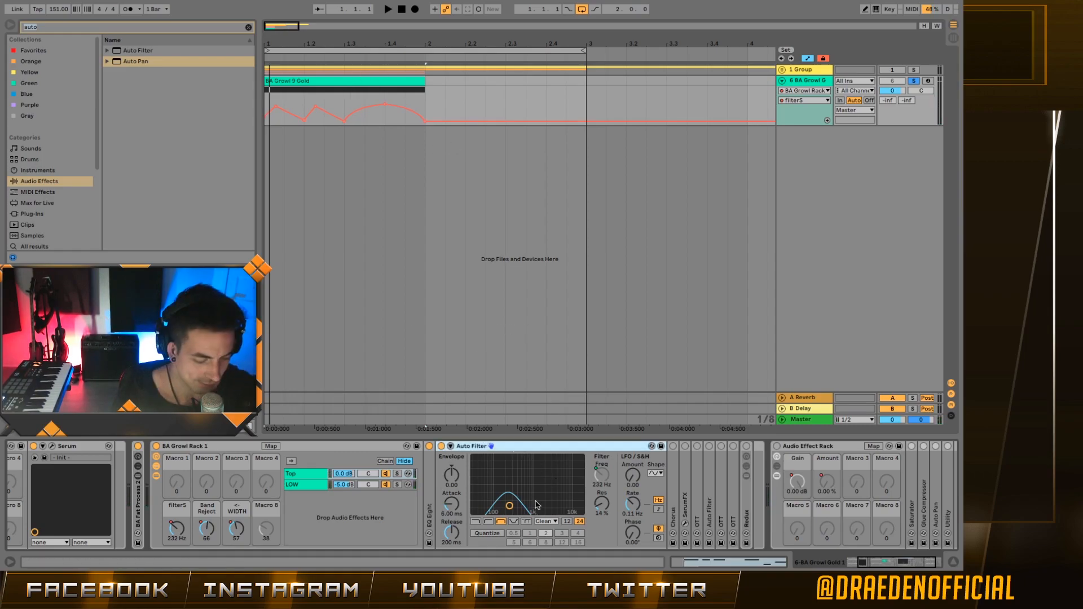
double_click(514, 446)
double_click(455, 460)
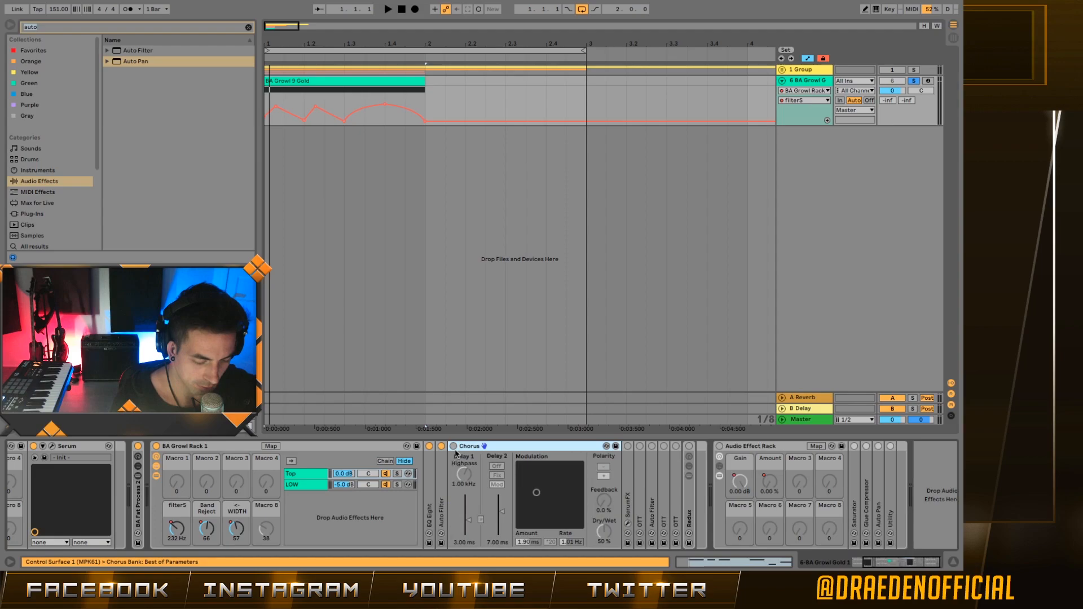
key("space")
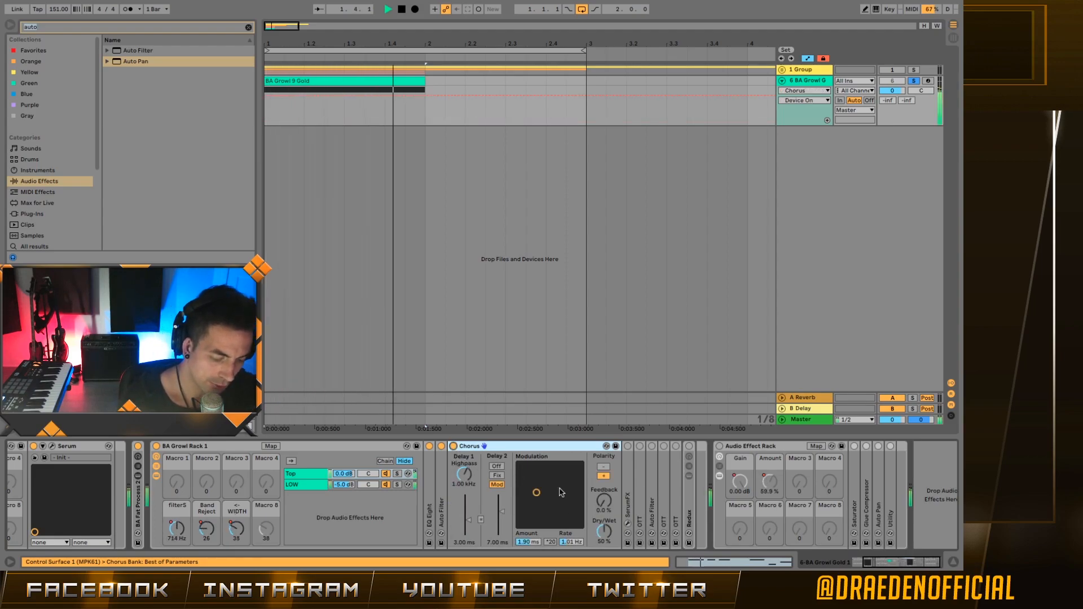
key("space")
double_click(511, 446)
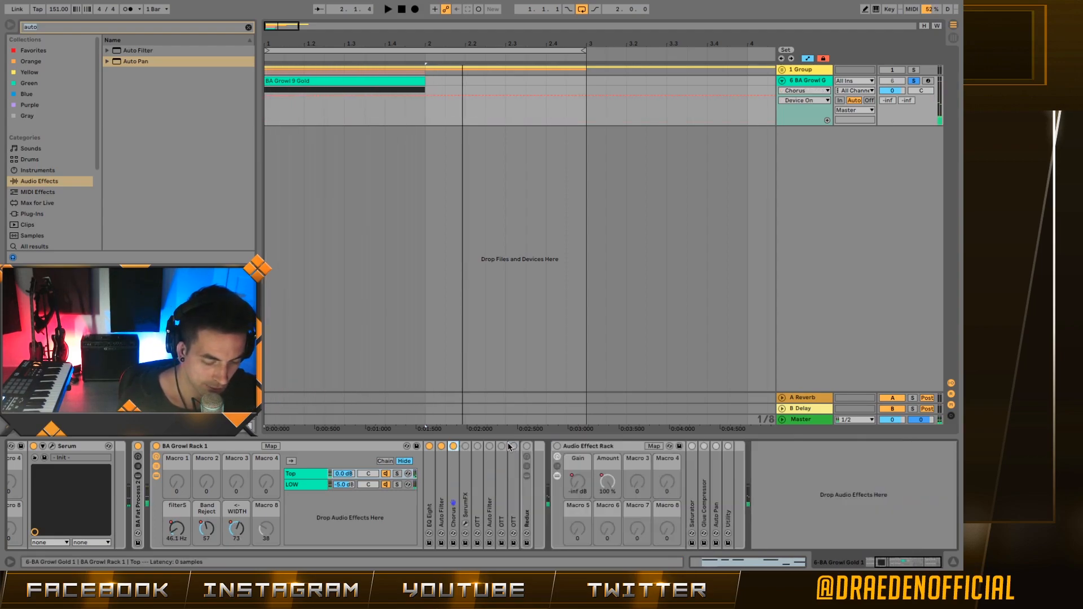
Step: Turn on SerumFX in the Top chain and open its window to view the Hyper/Dimension and Filter effects
left_click(465, 447)
double_click(465, 476)
double_click(500, 447)
left_click(466, 447)
left_click(466, 447)
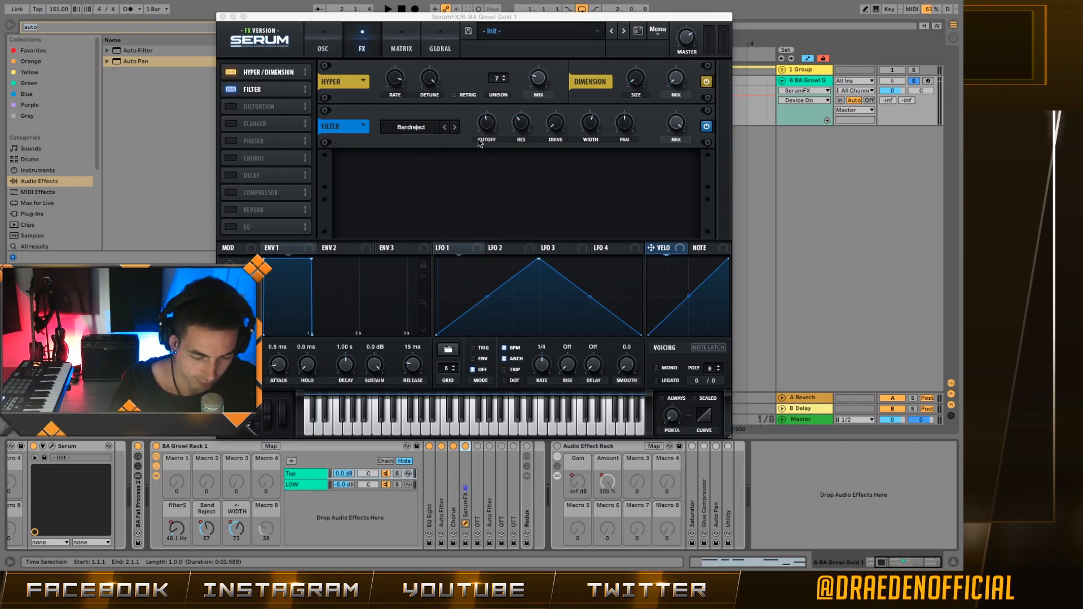
left_click(270, 91)
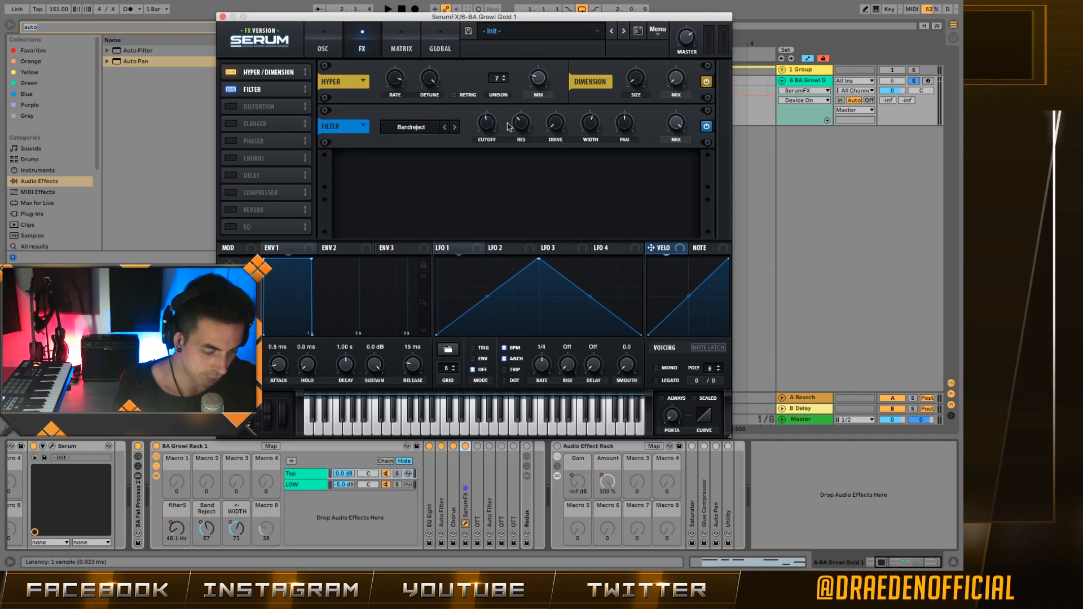
Step: Audition SerumFX, check its Bandreject filter type, and close its window
key("space")
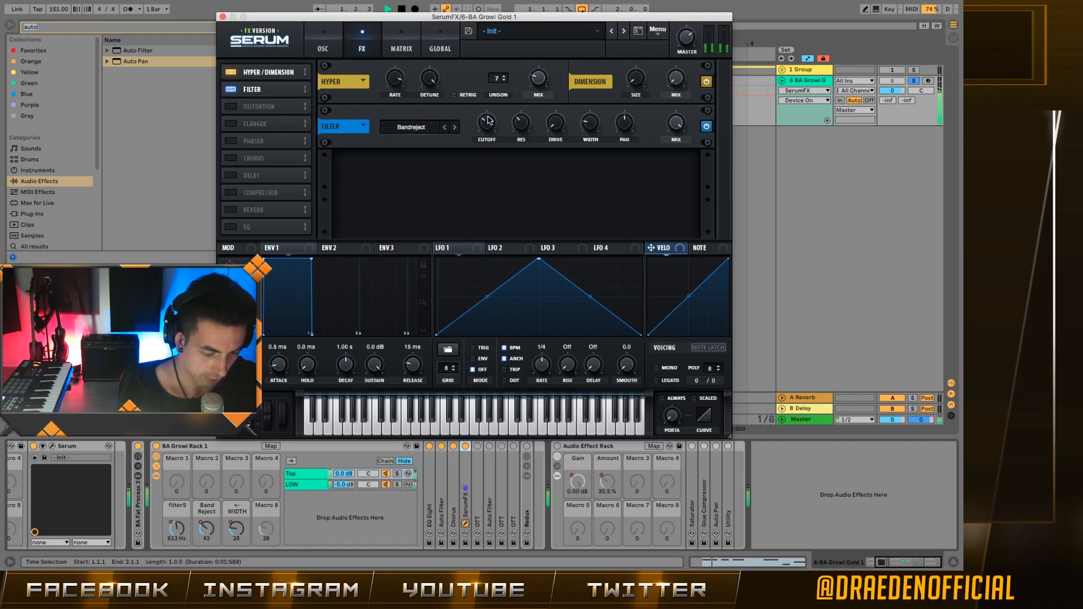
key("space")
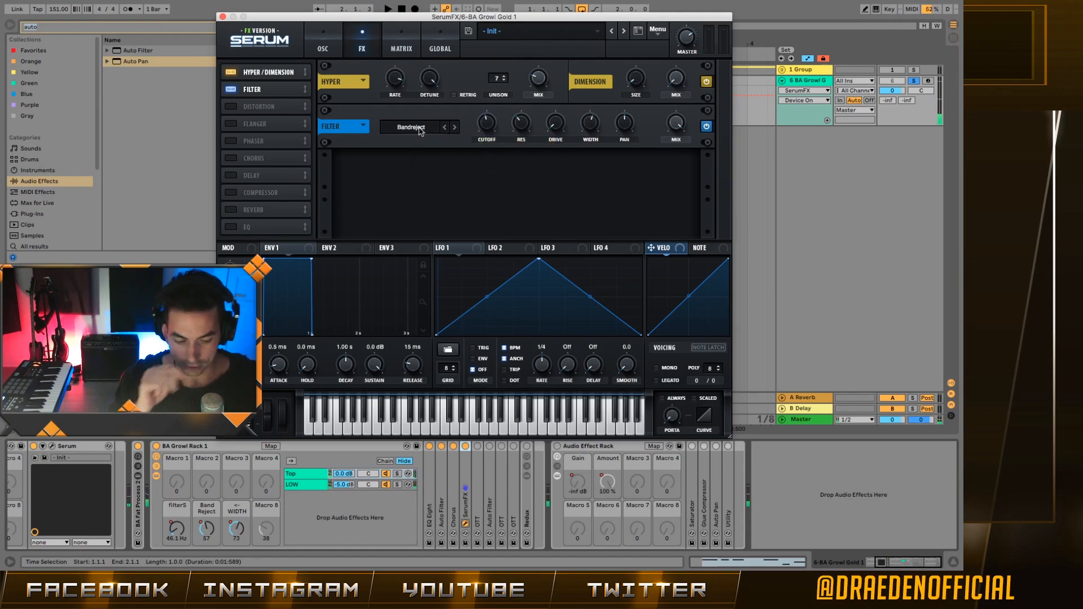
left_click(420, 131)
left_click(419, 131)
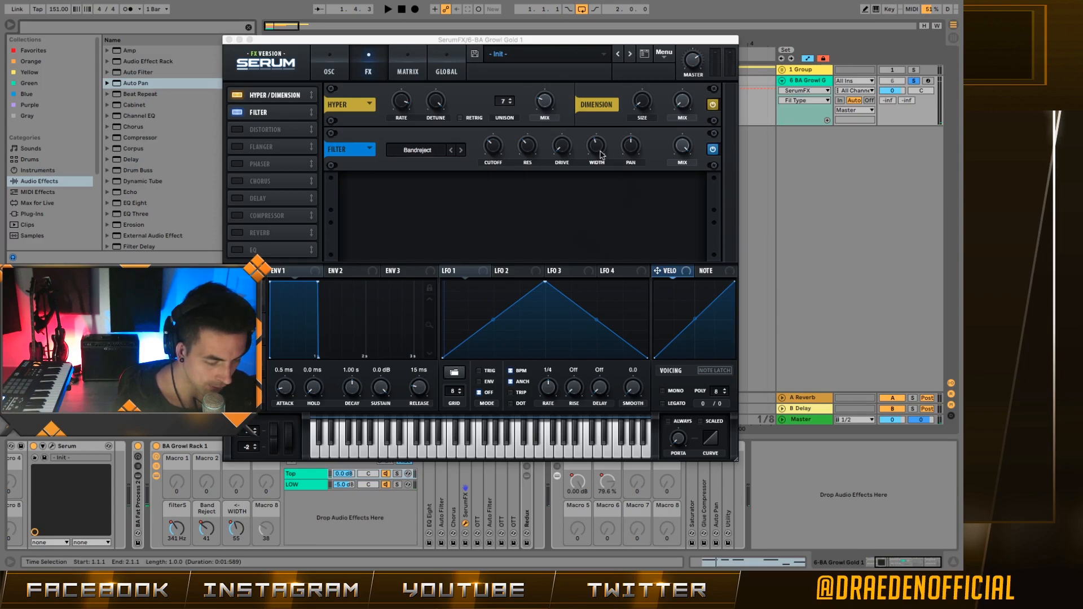
key("space")
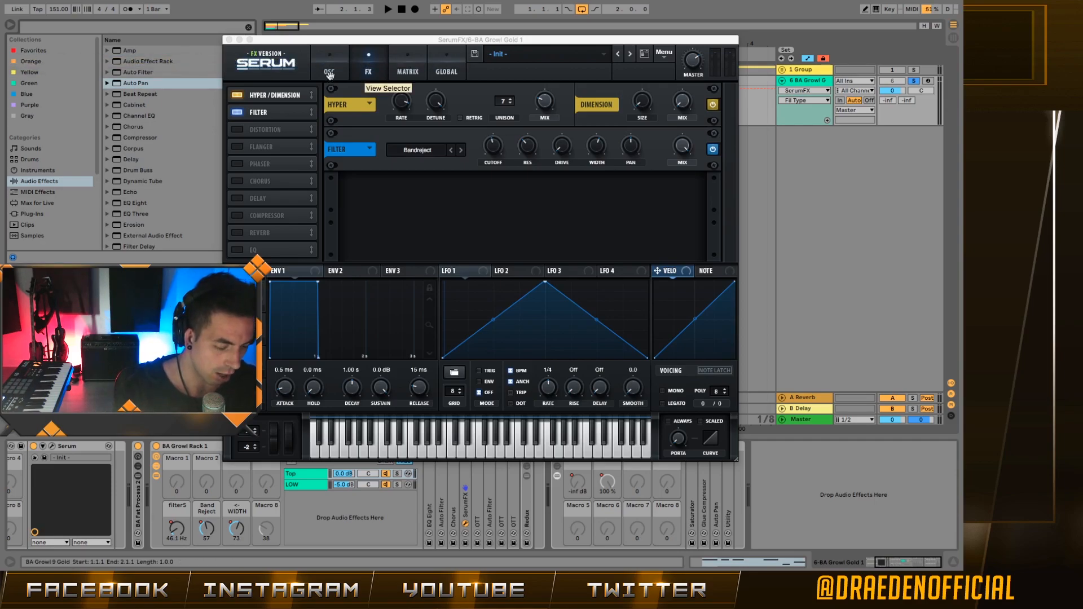
left_click(229, 40)
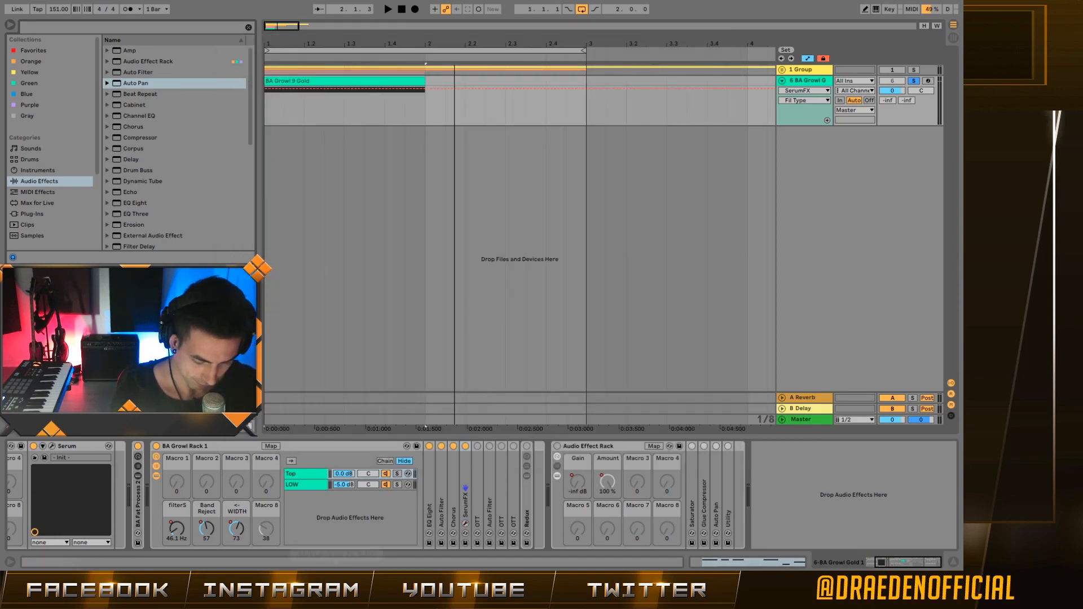
Step: Turn on the first OTT in the Top chain, audition it expanded, and collapse it
left_click(477, 446)
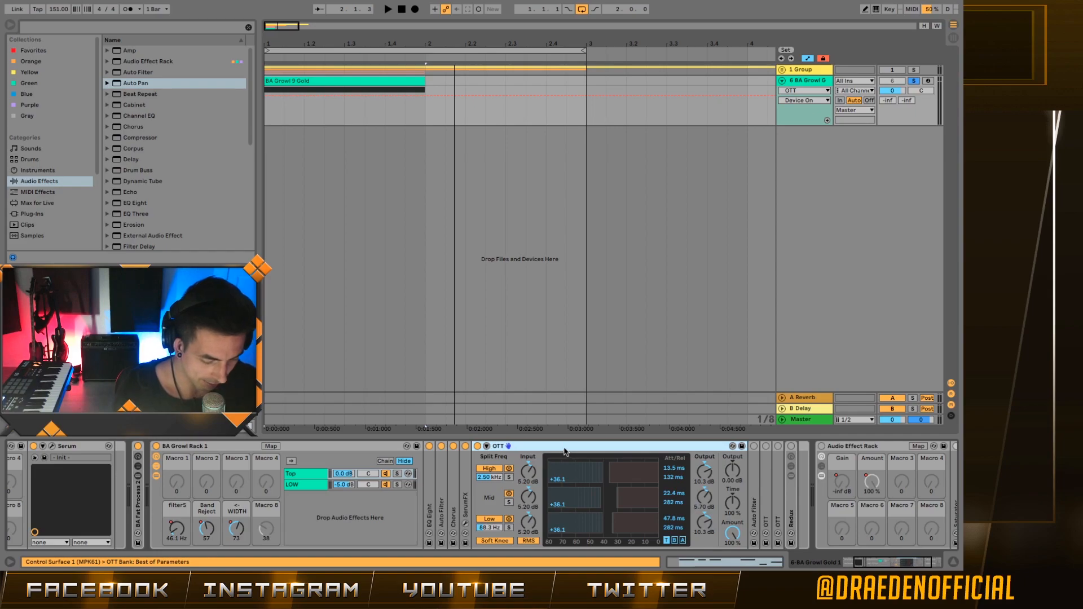
key("space")
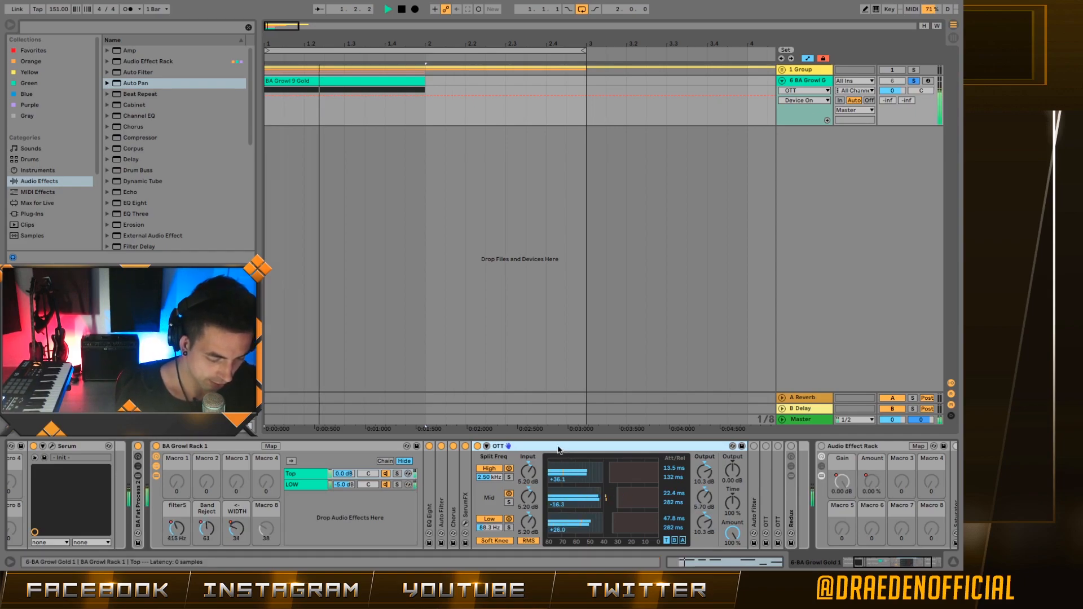
double_click(563, 447)
key("space")
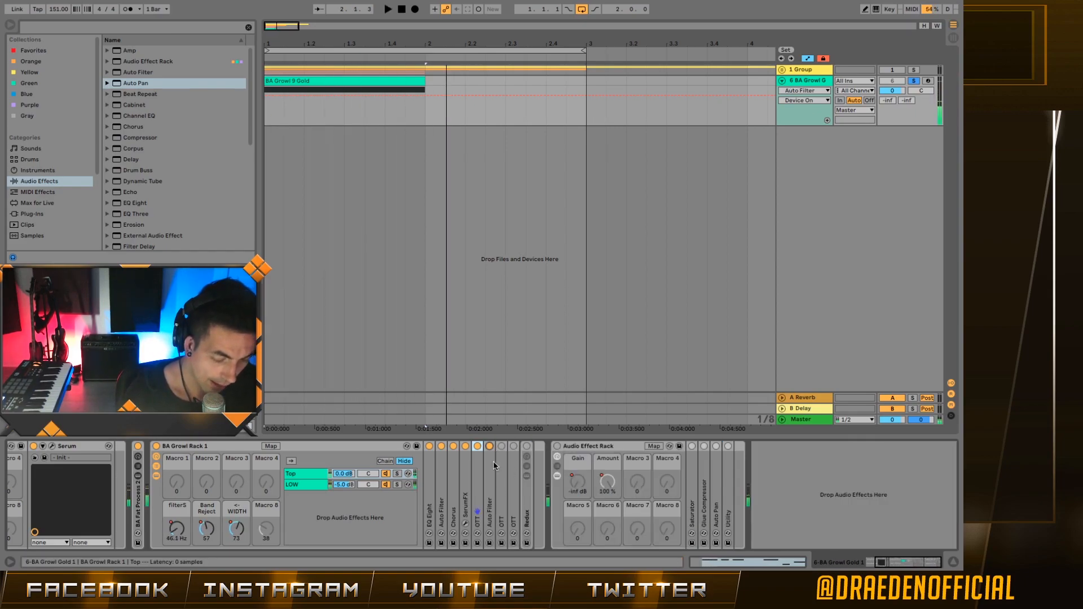
Step: Turn on and expand the Top chain's second Auto Filter, audition the growl through it, and collapse it
double_click(489, 446)
key("space")
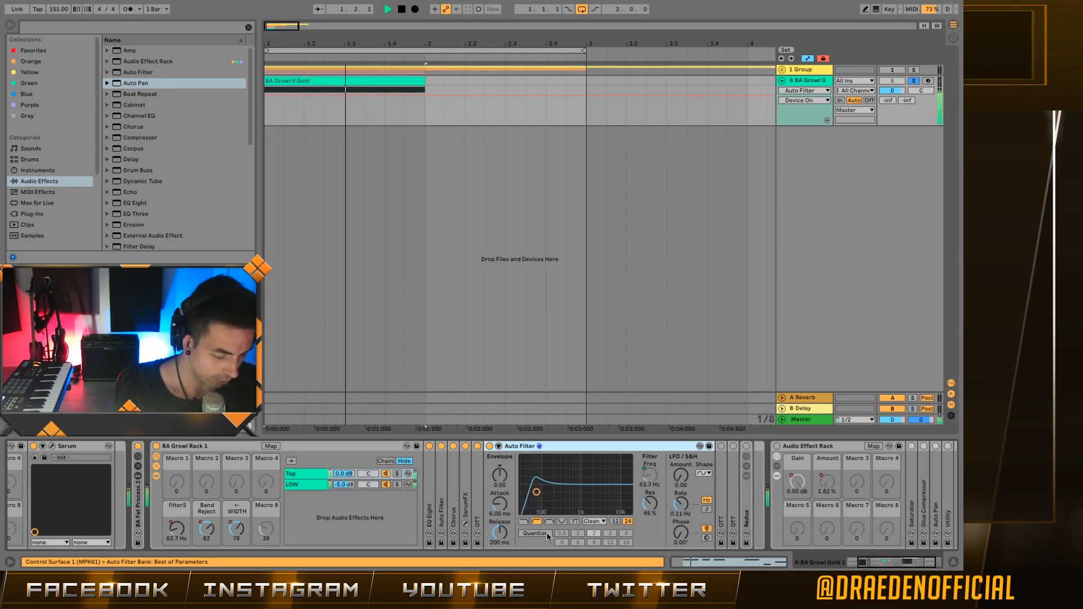
key("space")
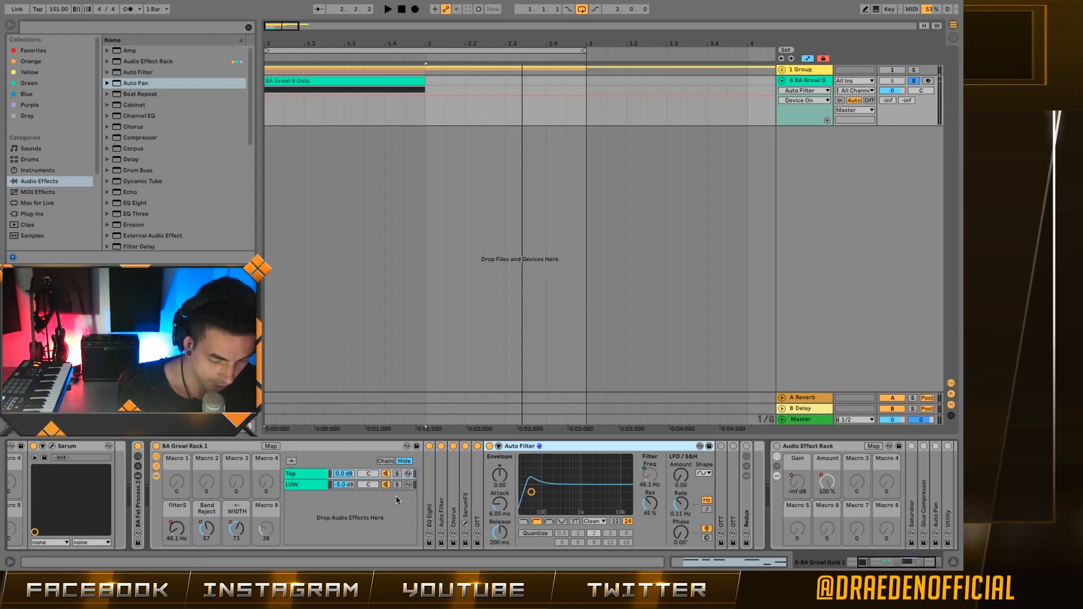
key("space")
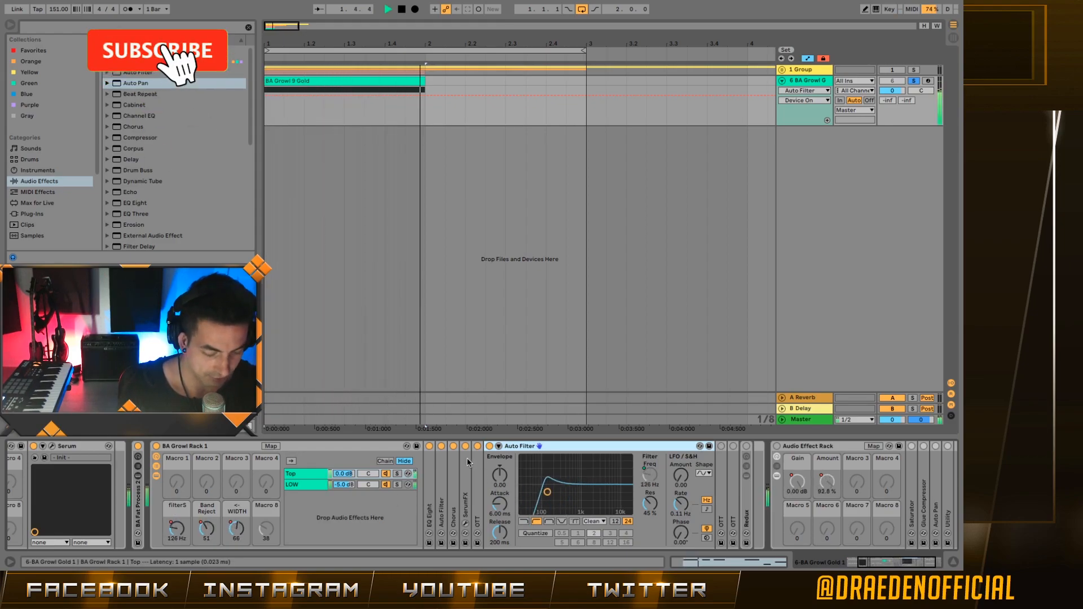
key("space")
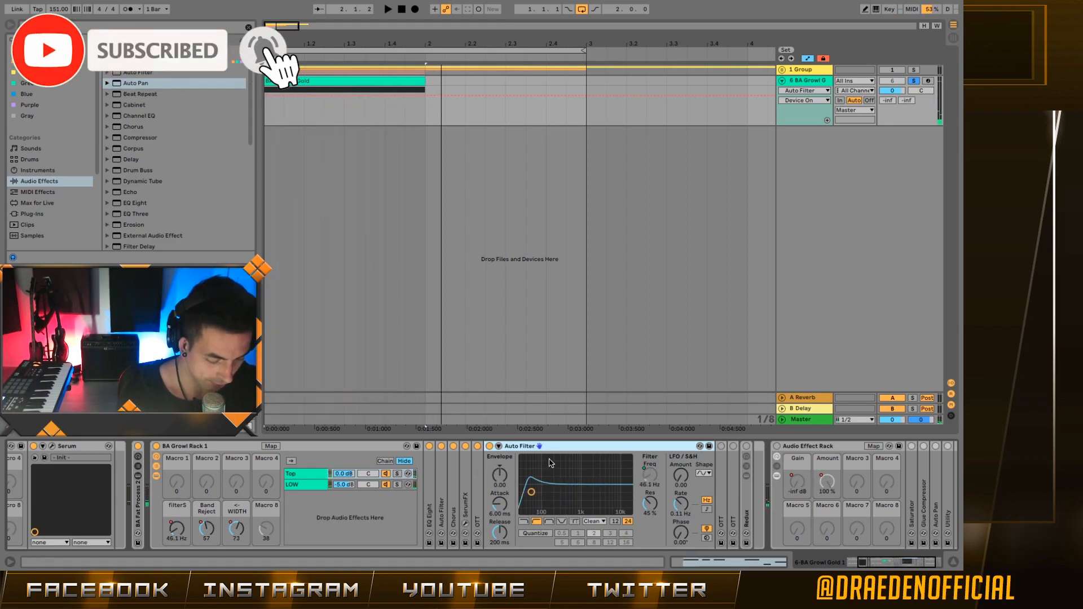
key("space")
double_click(574, 448)
key("space")
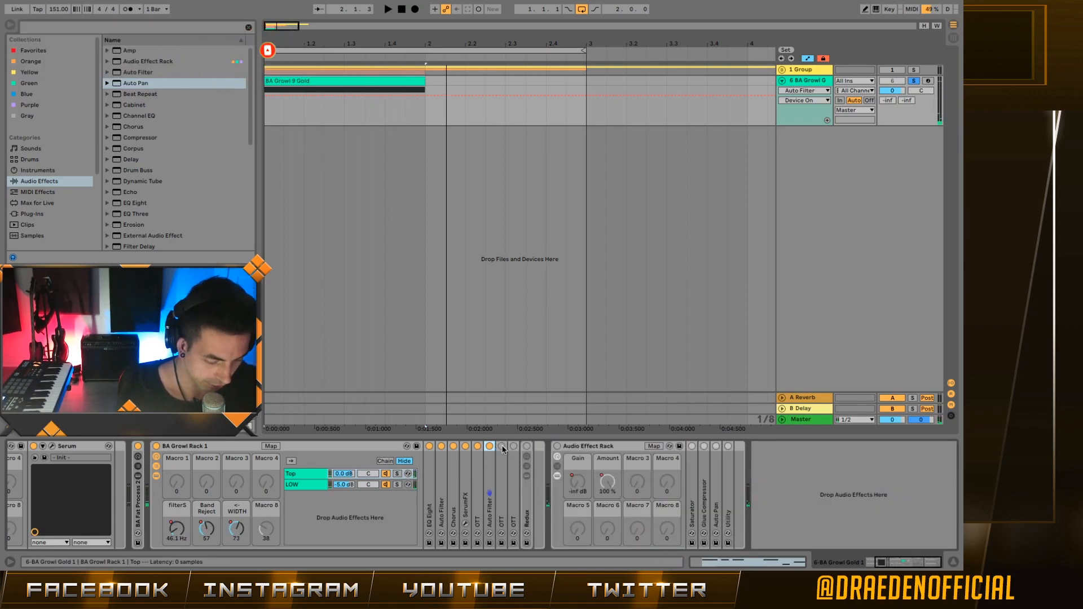
Step: Turn on the two remaining OTT devices in the Top chain and audition the growl with them
left_click(502, 447)
left_click(513, 447)
key("space")
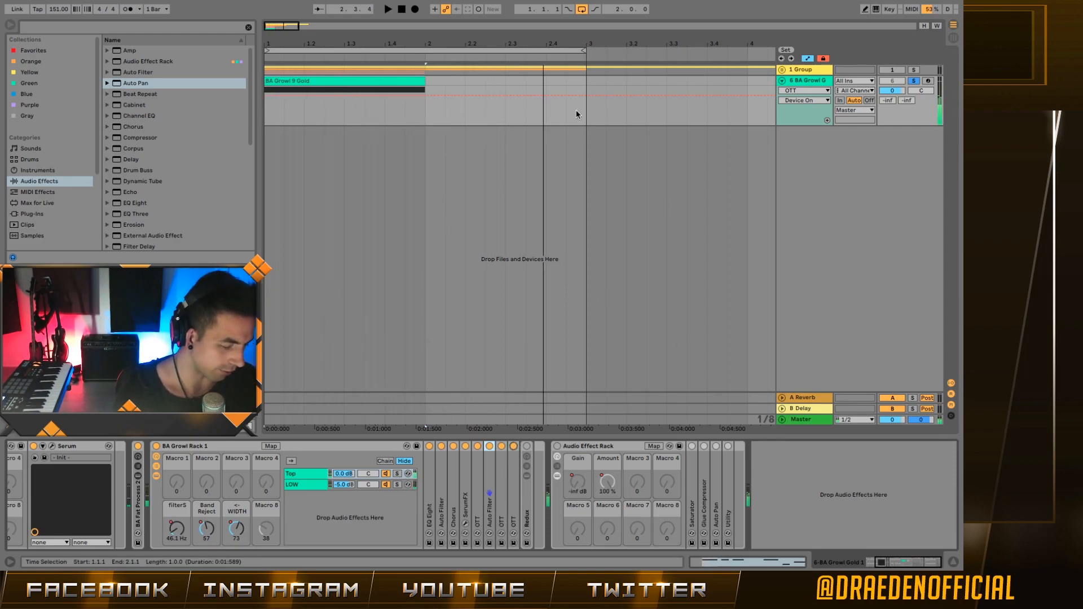
key("space")
Step: Turn on the Audio Effect Rack and turn off its Auto Pan, Glue Compressor and Saturator, leaving Utility active
left_click(557, 446)
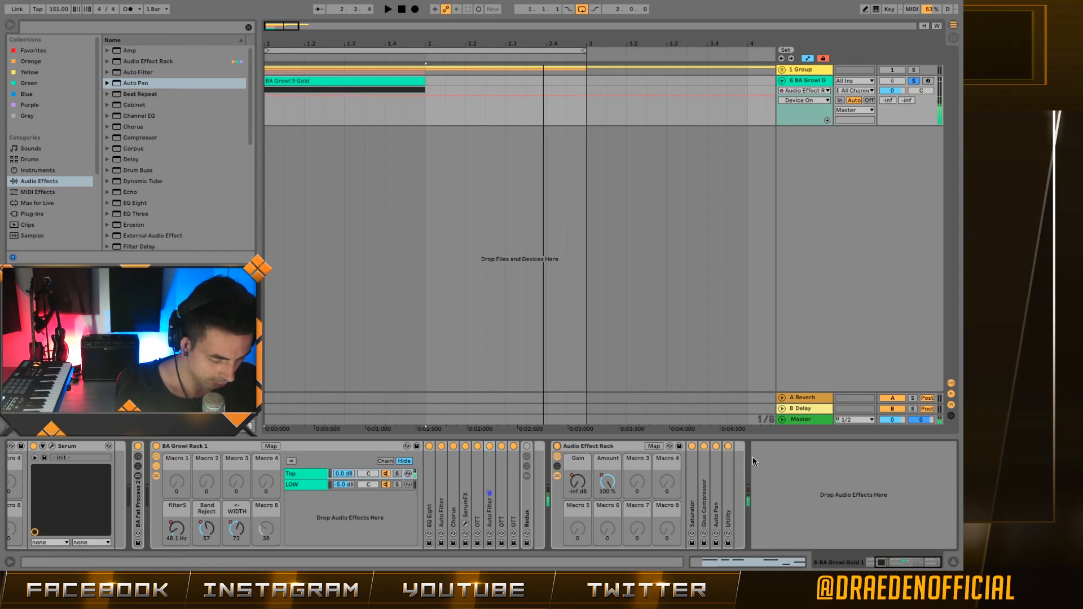
left_click(716, 446)
left_click(705, 446)
left_click(692, 447)
Step: Expand the Utility in the Audio Effect Rack and audition how the Gain macro's automation shapes the growl
double_click(729, 469)
key("space")
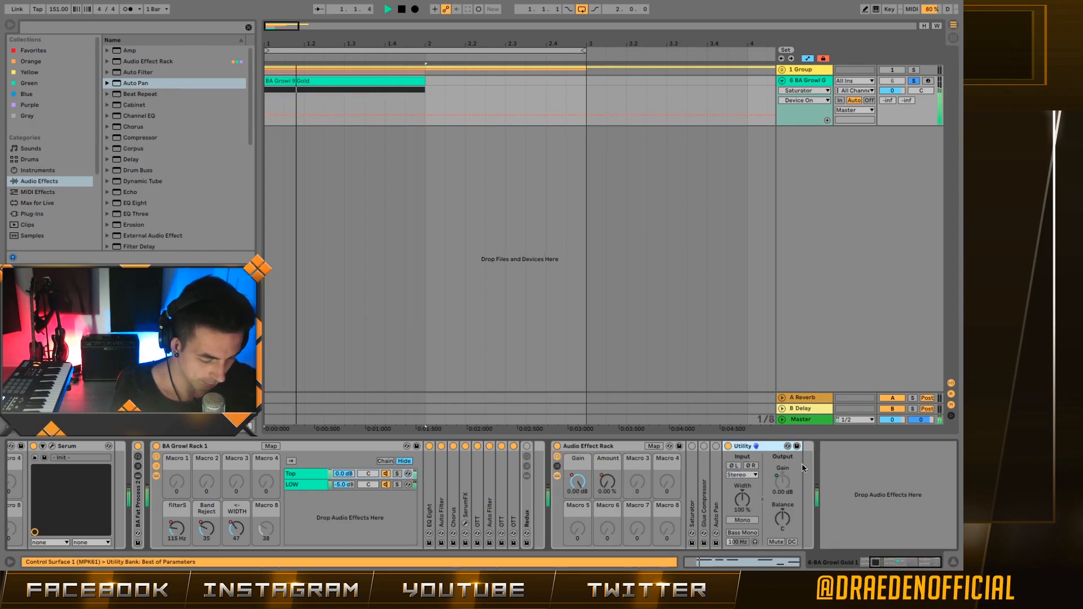
key("space")
key("space")
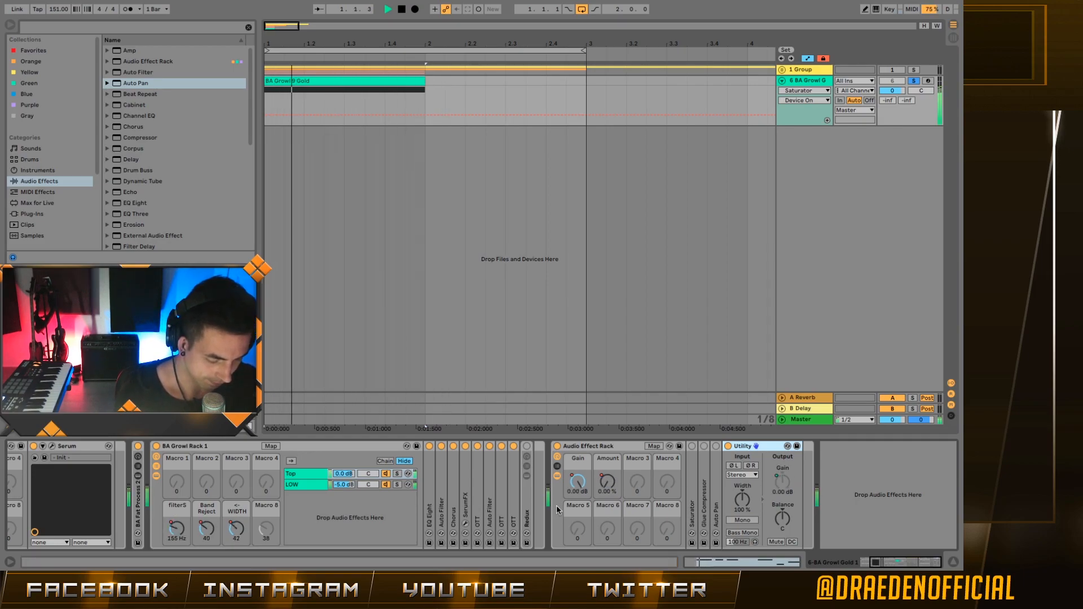
key("space")
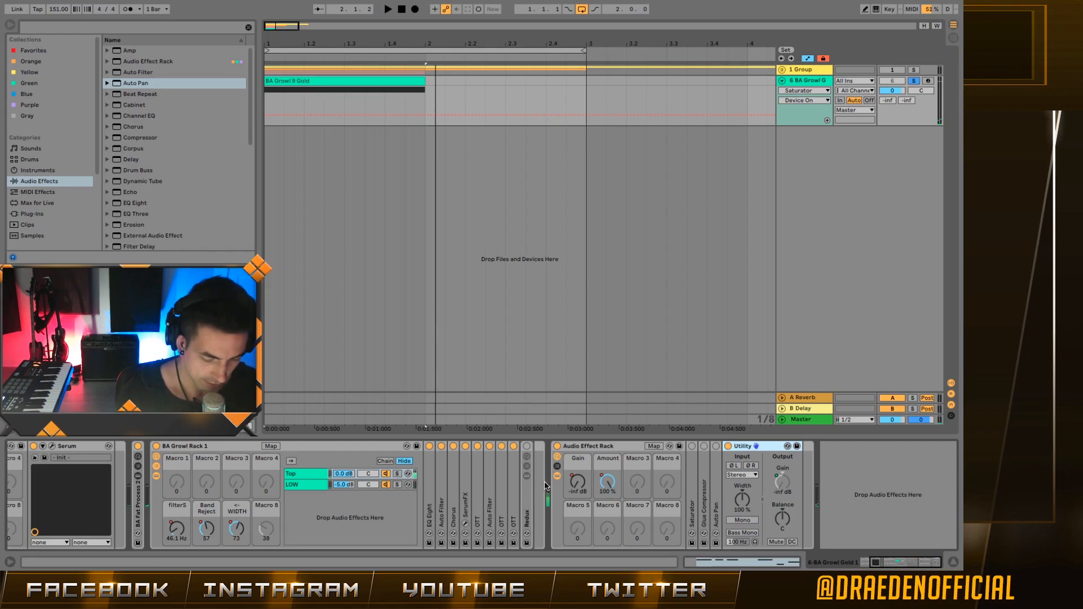
Step: Expand and turn on the Redux rack, audition it, and briefly check the Master track's devices
double_click(527, 497)
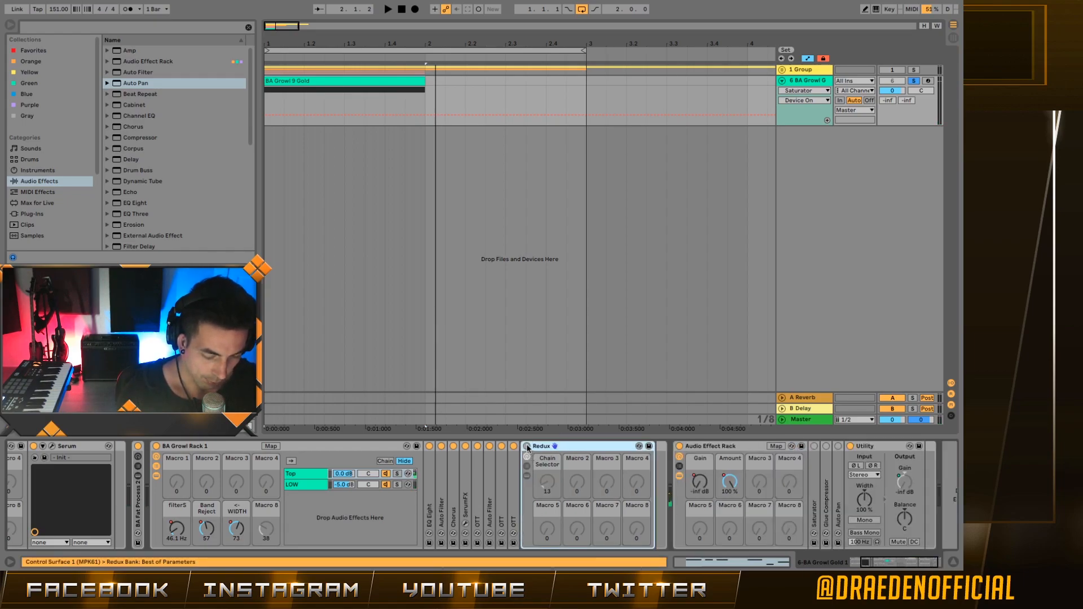
key("space")
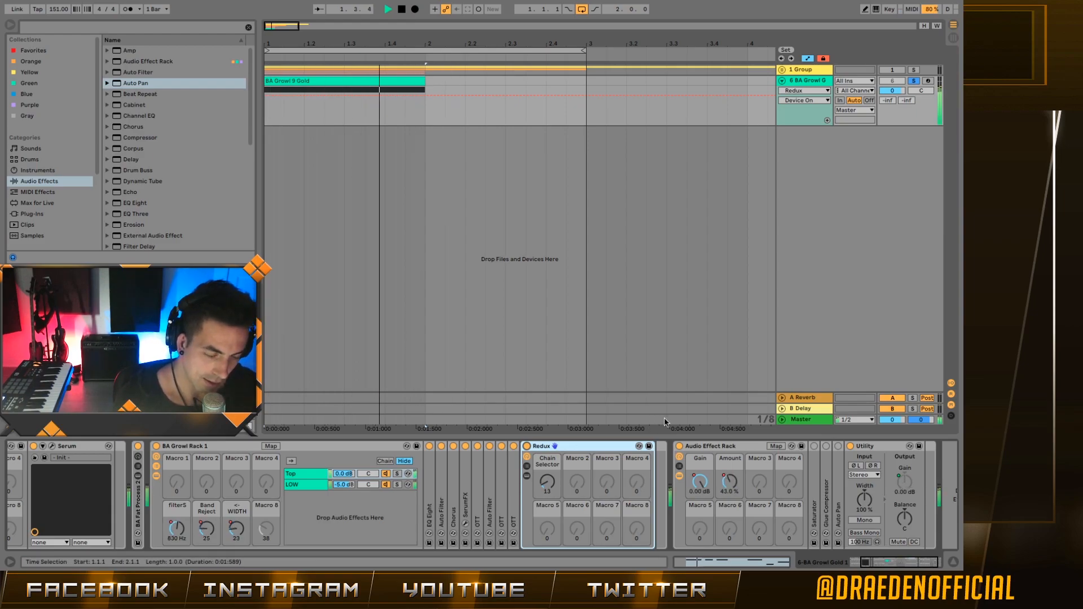
key("space")
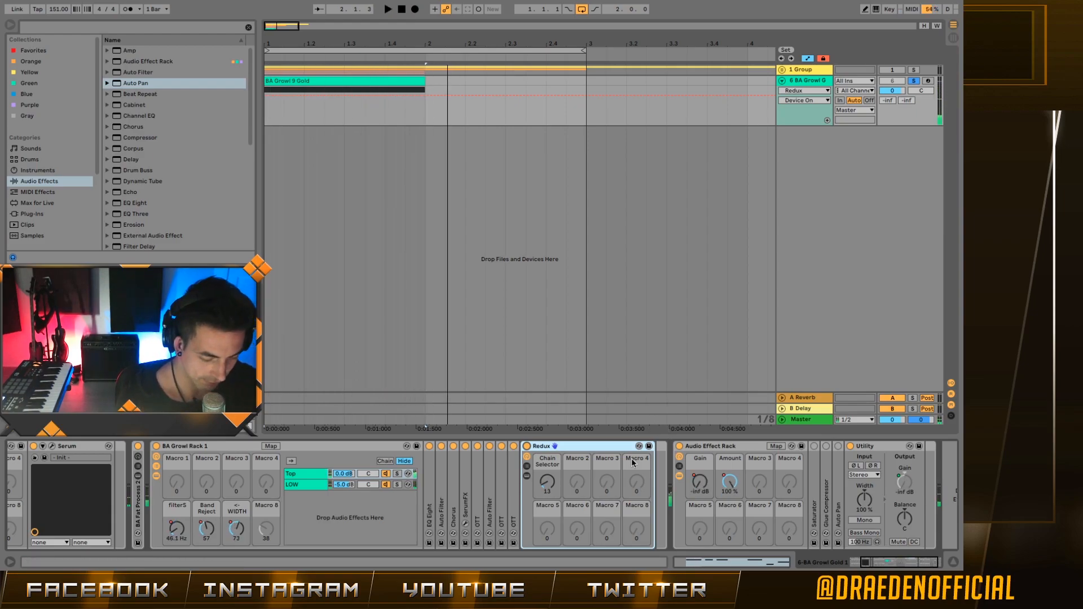
left_click(808, 421)
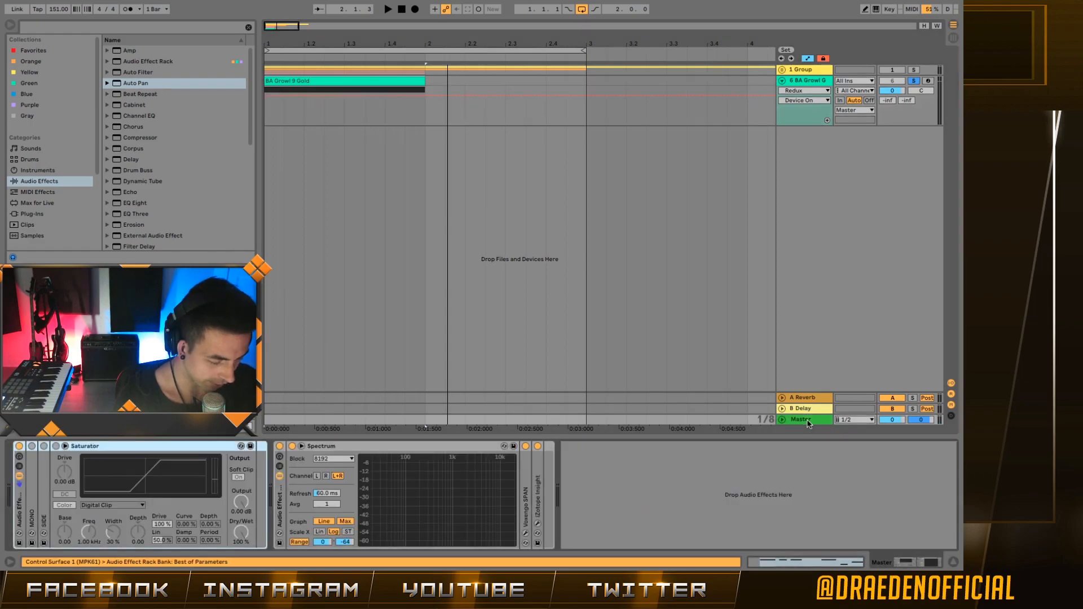
left_click(821, 81)
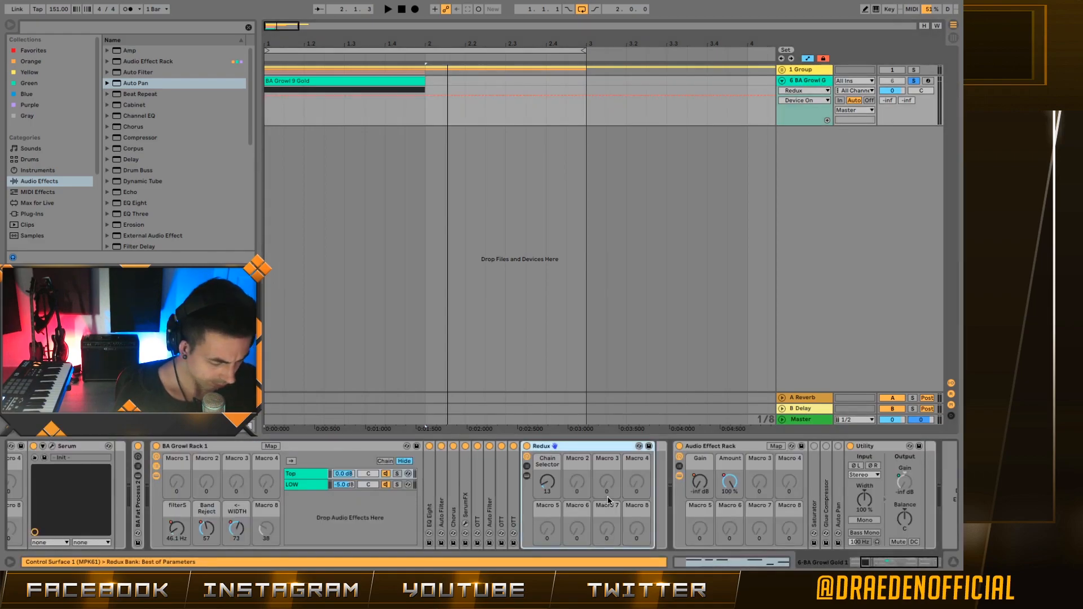
Step: Search the audio effects for Erosion and select it in the results
left_click(137, 31)
type("erosion")
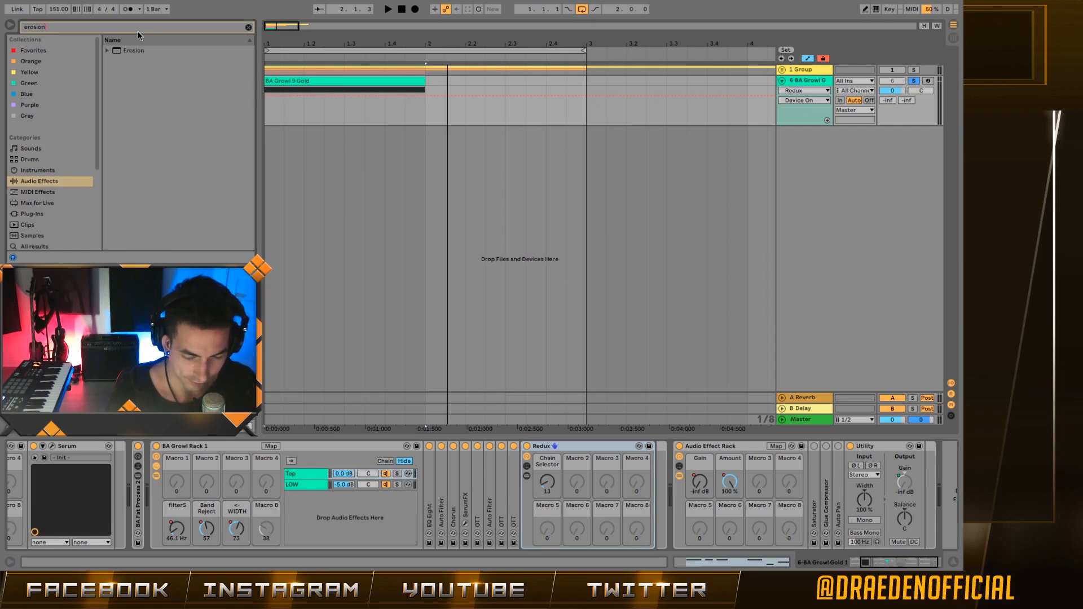
left_click(129, 52)
left_click_drag(419, 425, 518, 501)
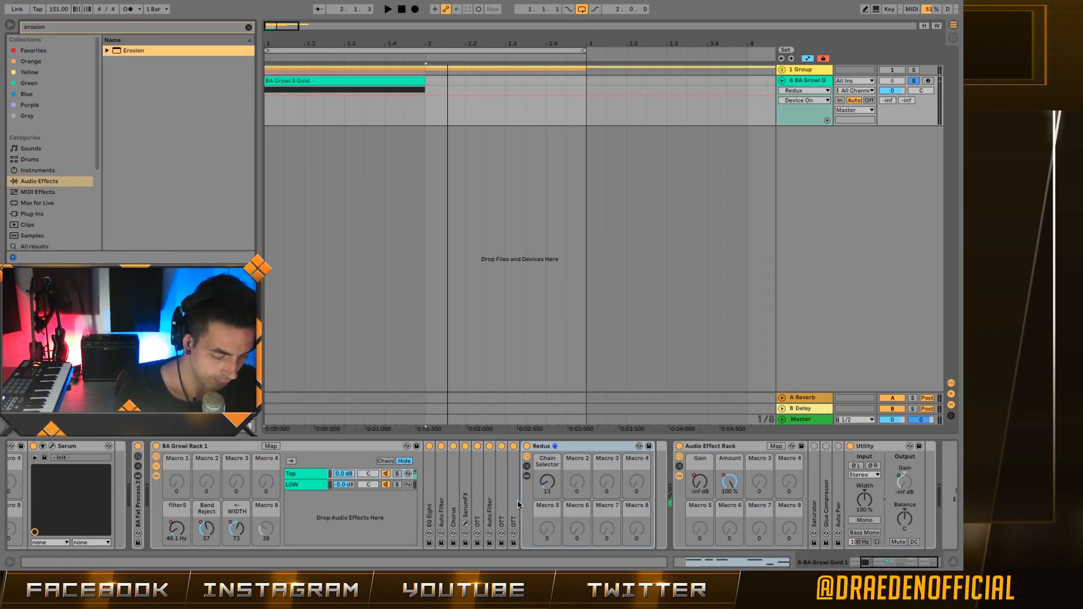
Step: Check the Master track's devices, return to the BA Growl track and audition it with the Redux rack on
left_click(790, 420)
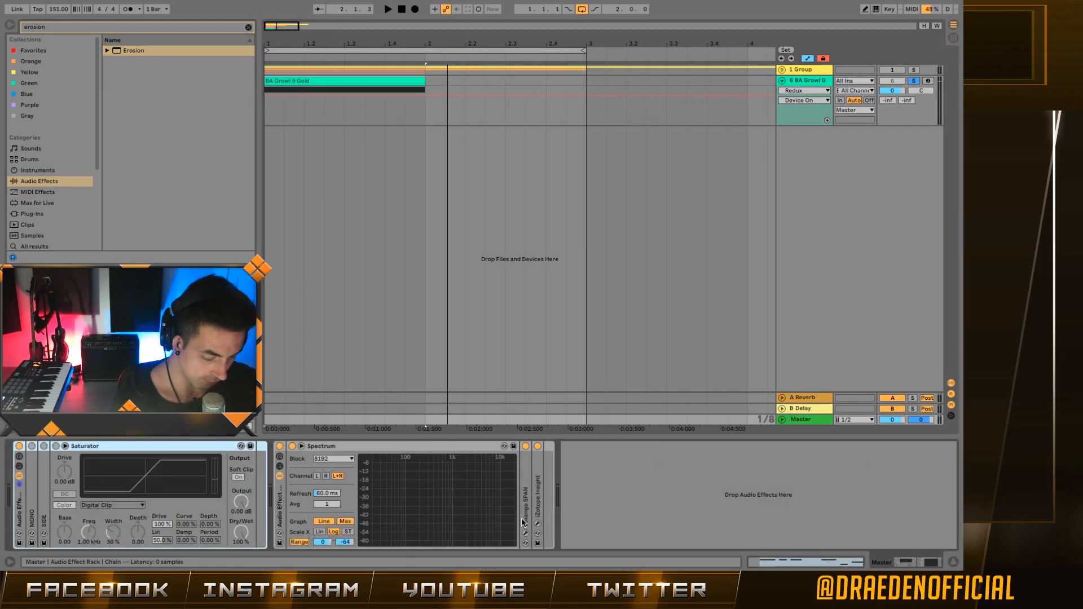
left_click(872, 79)
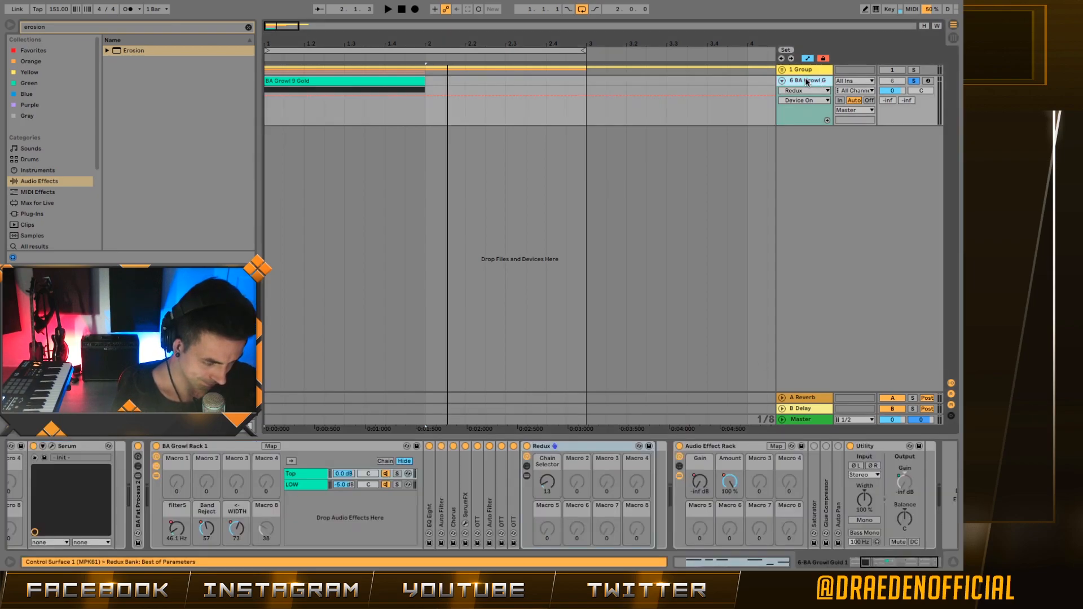
key("space")
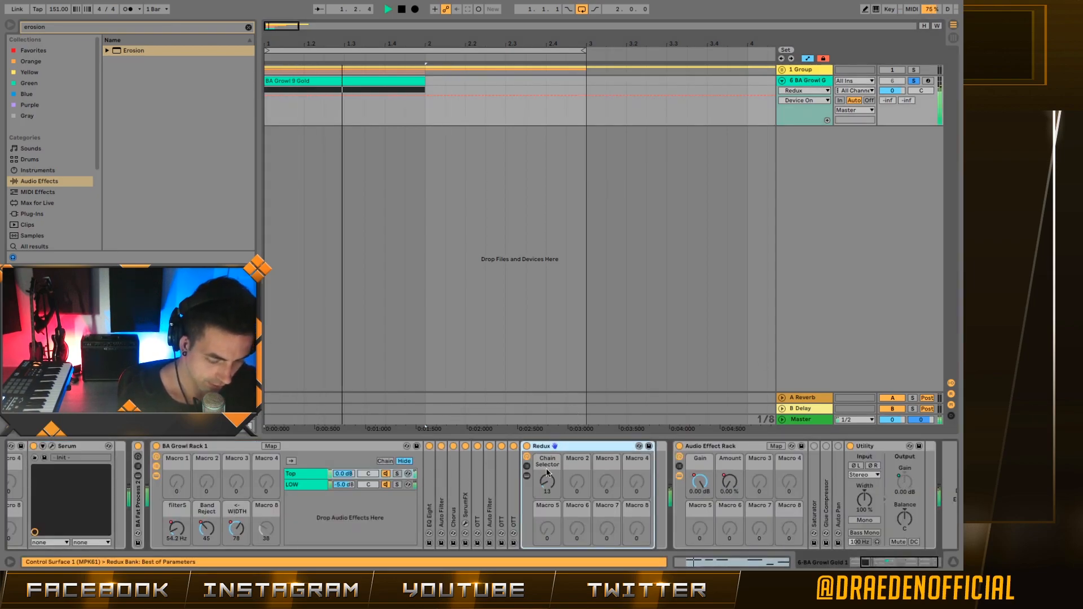
key("space")
Step: Show the Redux rack's chain selector zones and rebuild the fades crossing the Redux and Chain zones over the full 0 to 127 range
left_click(527, 467)
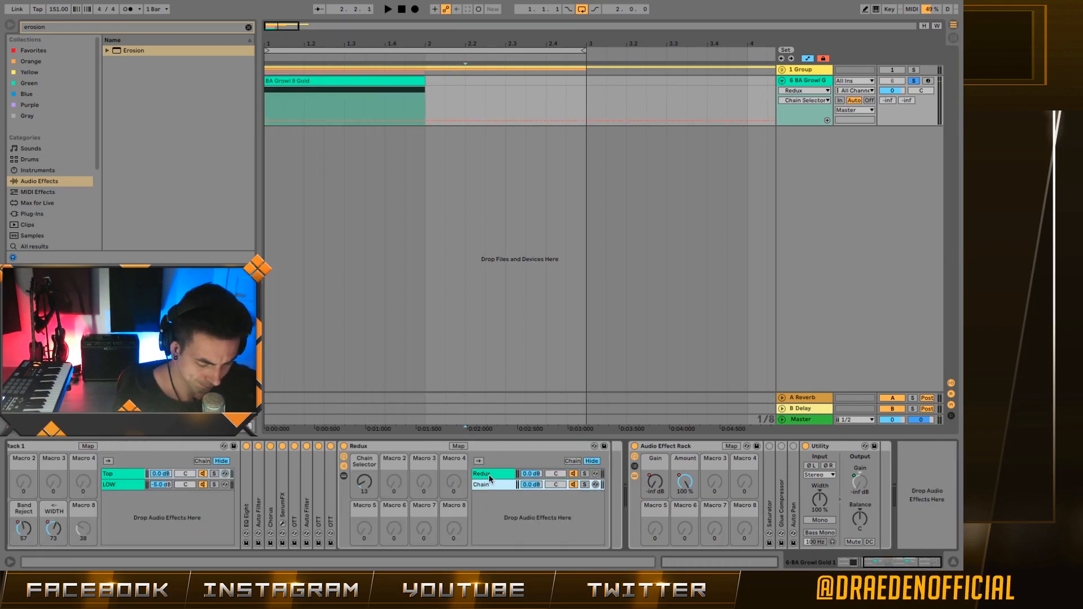
left_click(571, 462)
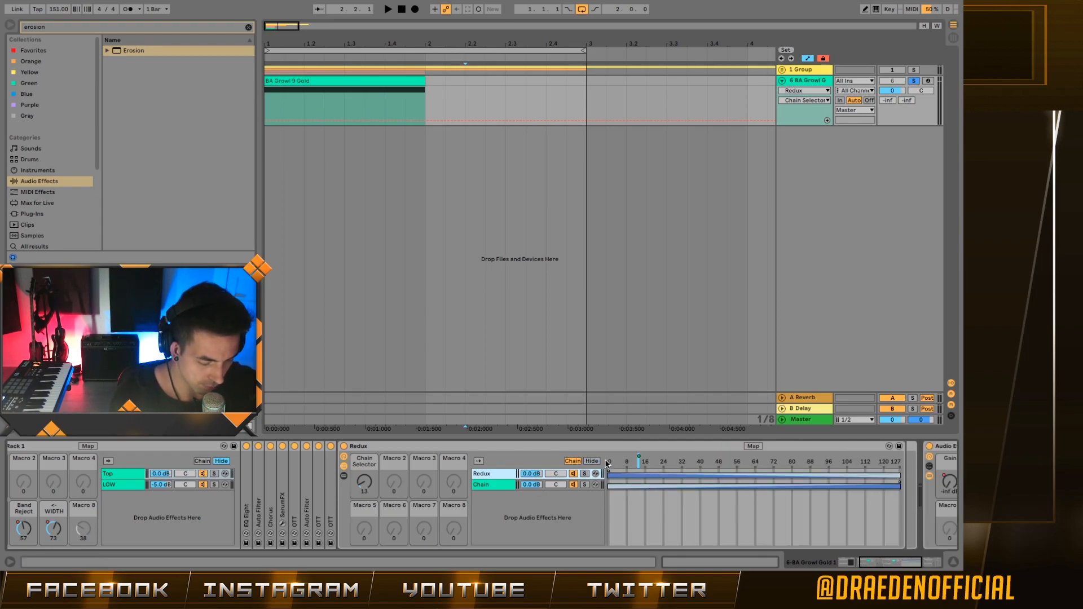
left_click(586, 462)
left_click(572, 462)
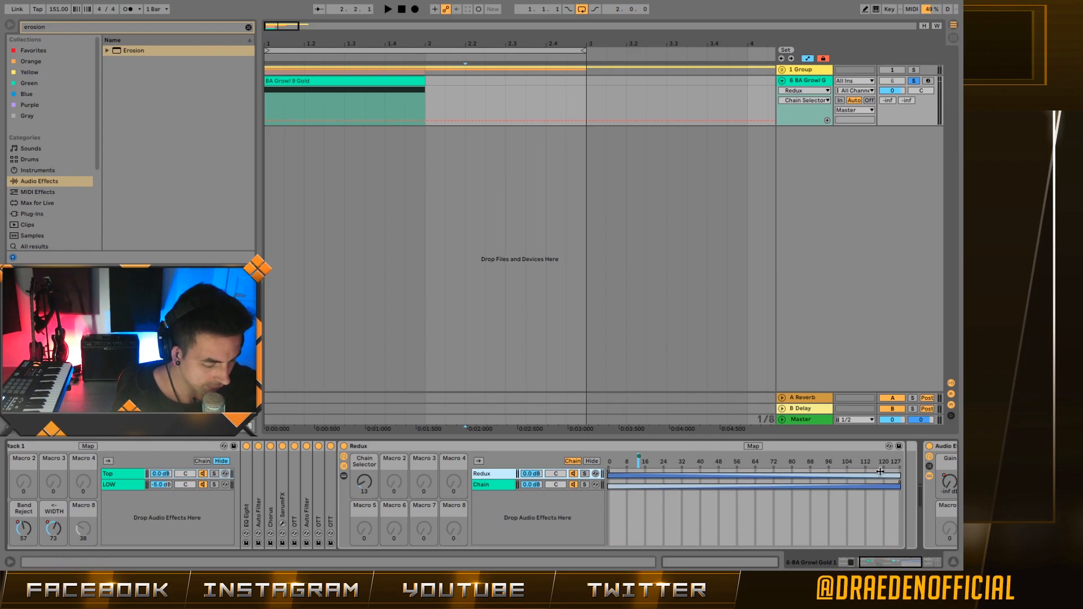
left_click_drag(901, 474, 608, 485)
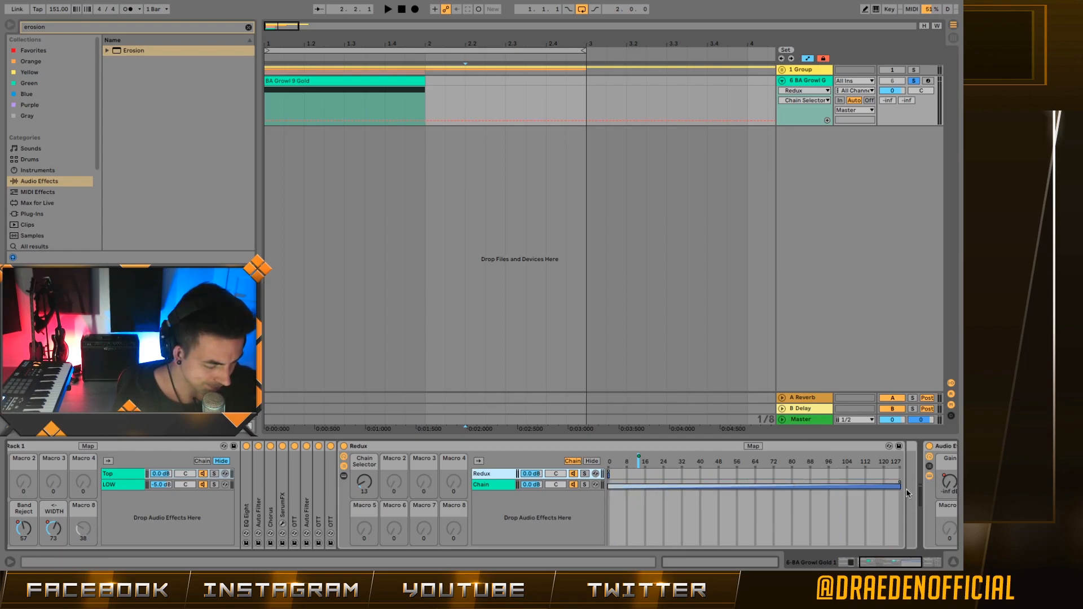
mouse_move(899, 487)
left_mouse_down()
mouse_move(607, 495)
mouse_move(901, 489)
left_mouse_up()
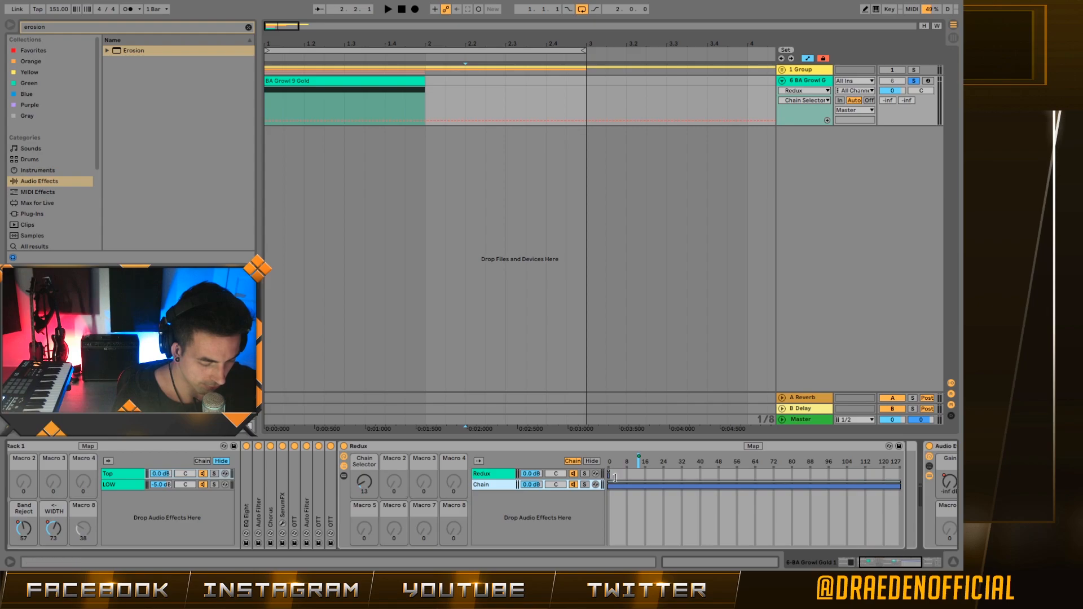
left_click_drag(609, 474, 906, 461)
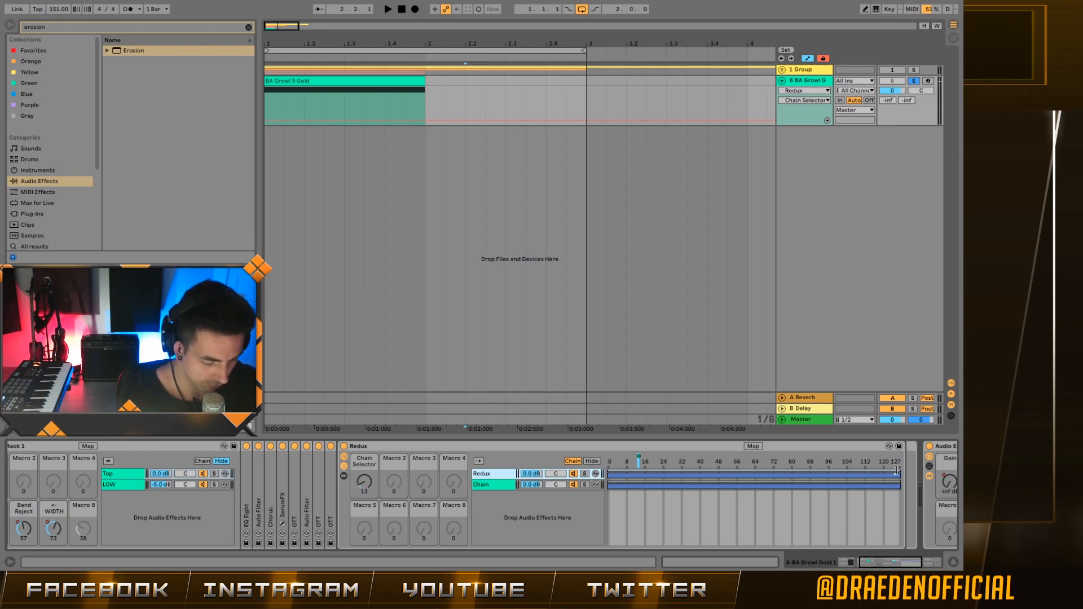
left_click_drag(896, 472, 595, 487)
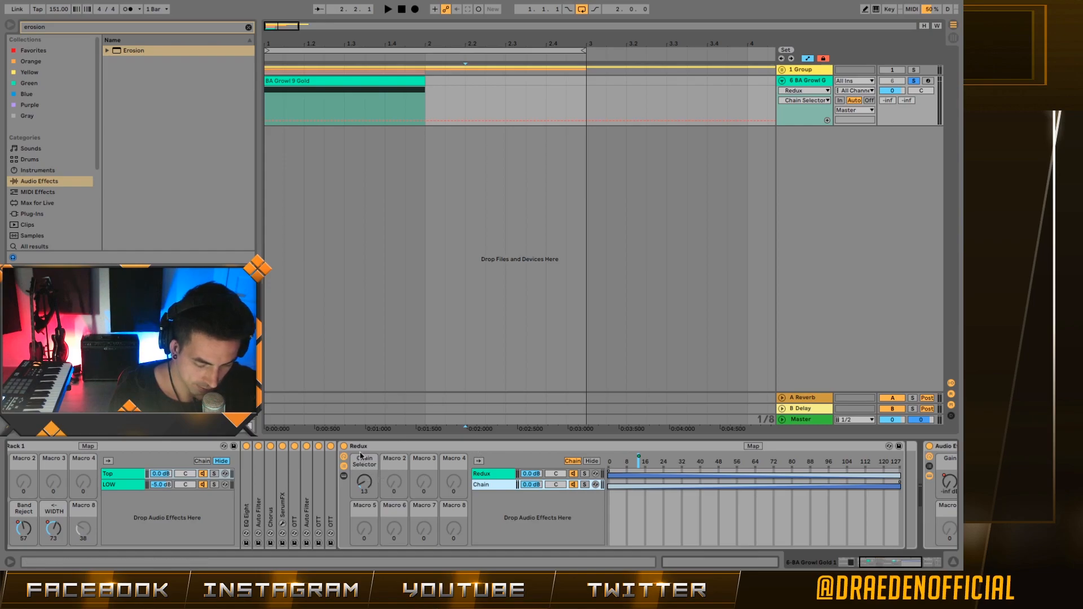
Step: Unmap the Redux rack's Chain Selector and map it again to Macro 1 with a range of 0 to 127
left_click(752, 446)
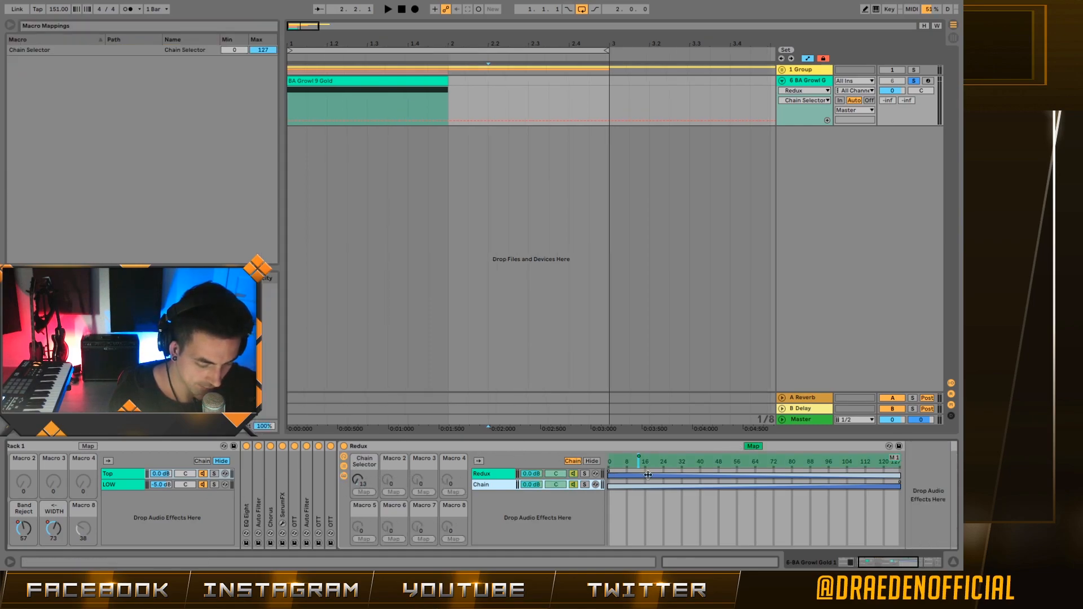
left_click(704, 461)
left_click(375, 492)
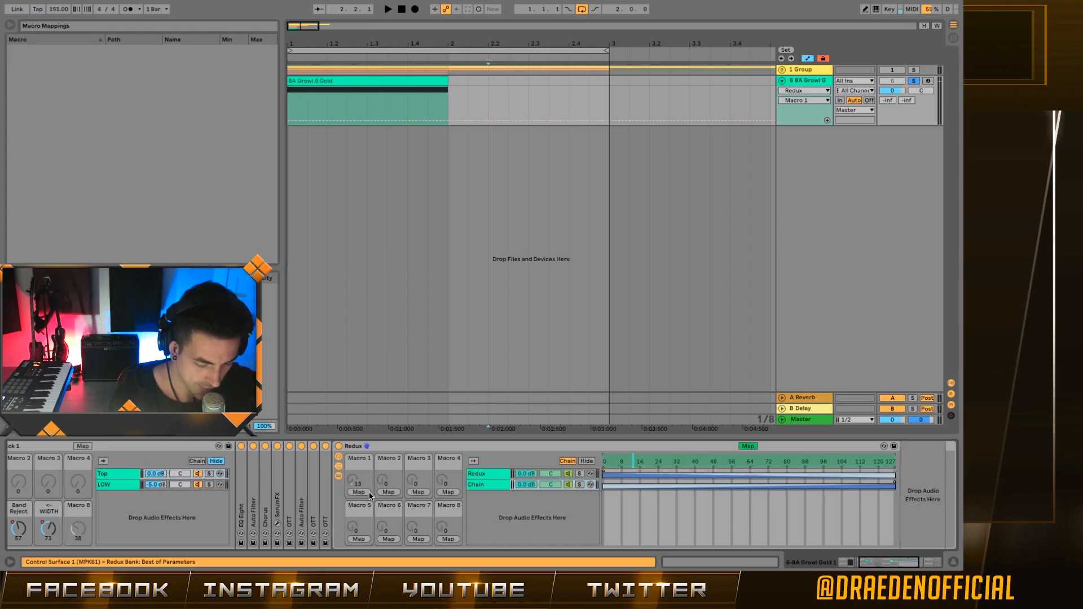
left_click(365, 495)
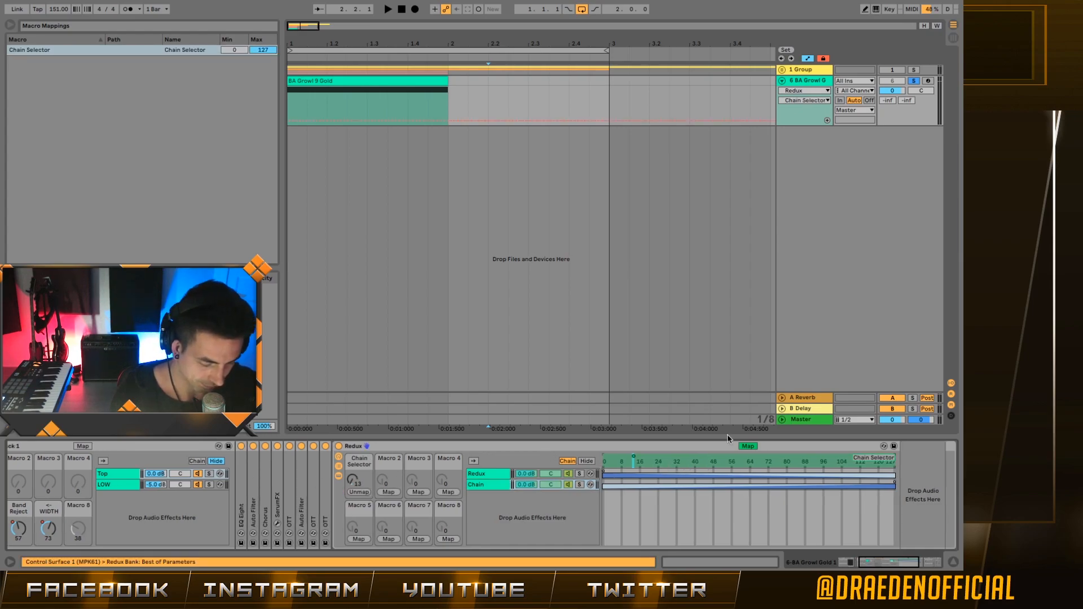
left_click(747, 448)
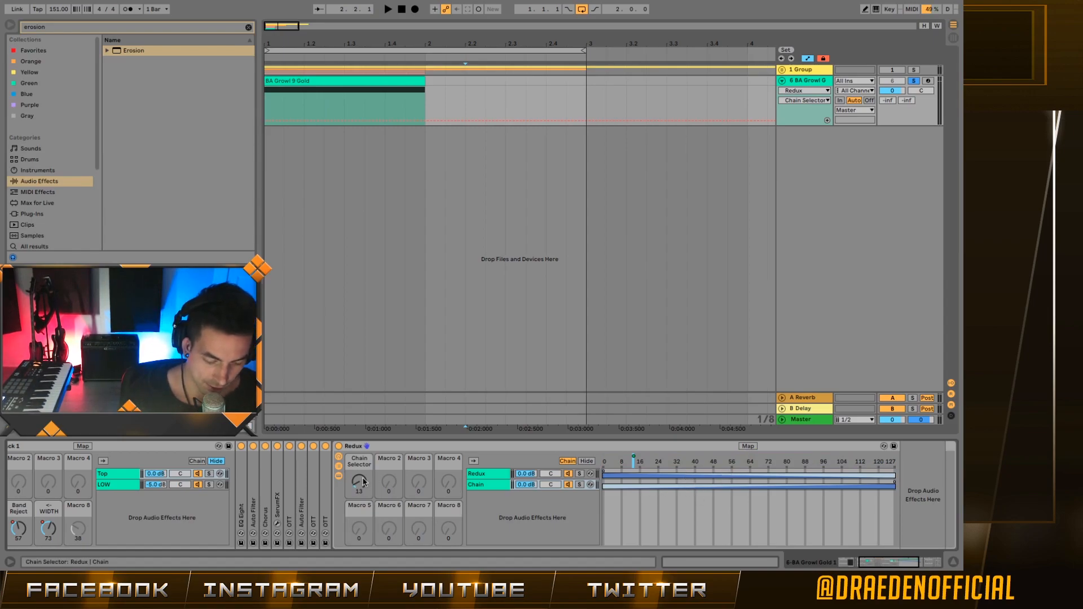
Step: Audition the growl with the Redux rack's Chain Selector macro at 0 and at 127, and restore it to 13
left_click(350, 80)
key("space")
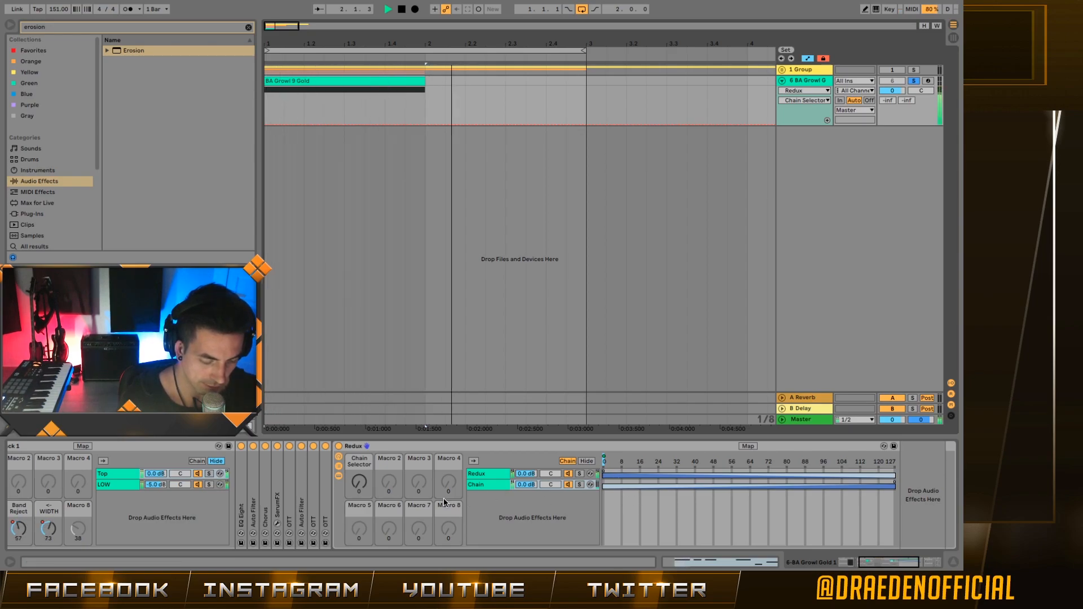
key("space")
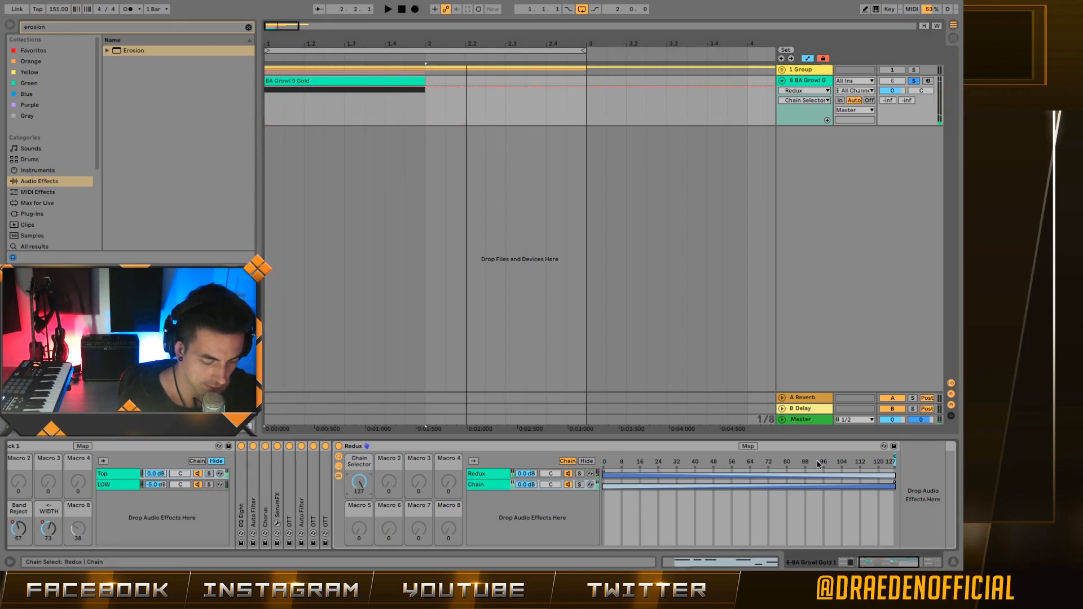
key("space")
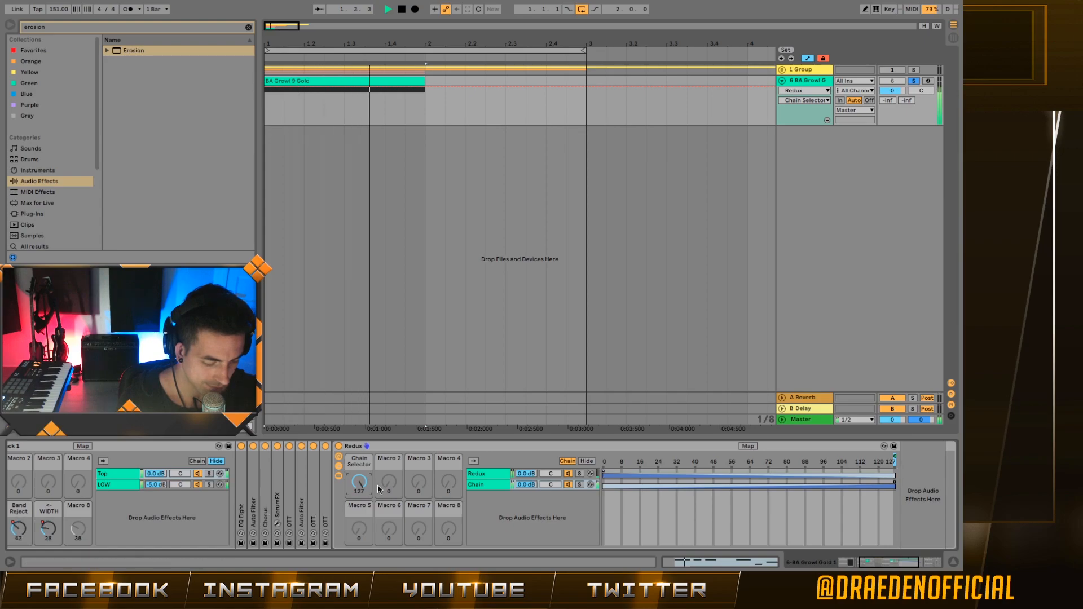
key("space")
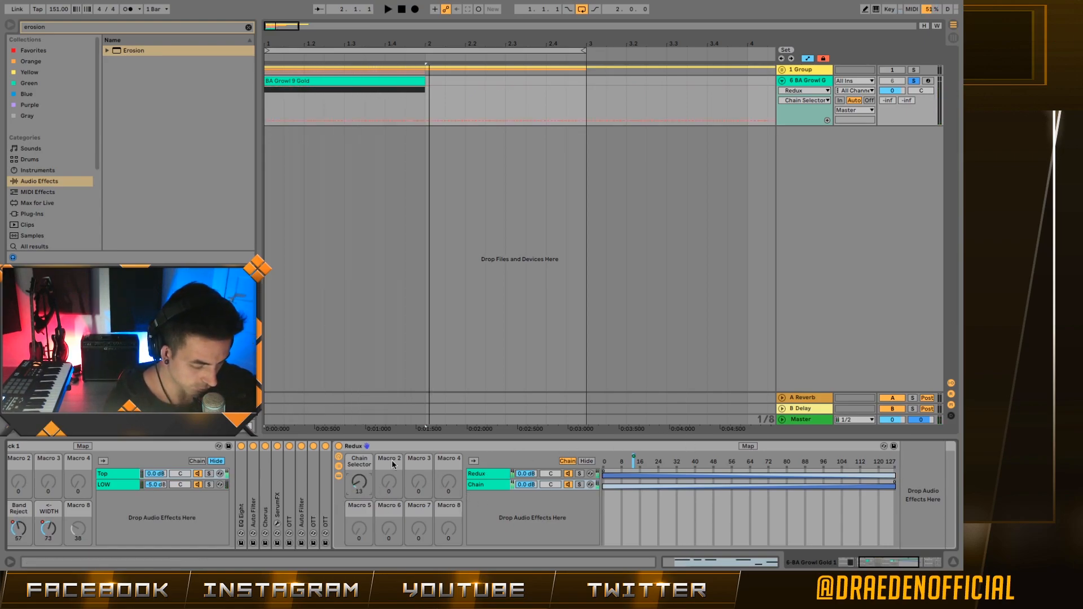
Step: Fold the Redux rack and turn on the Saturator in the Audio Effect Rack
left_click(338, 467)
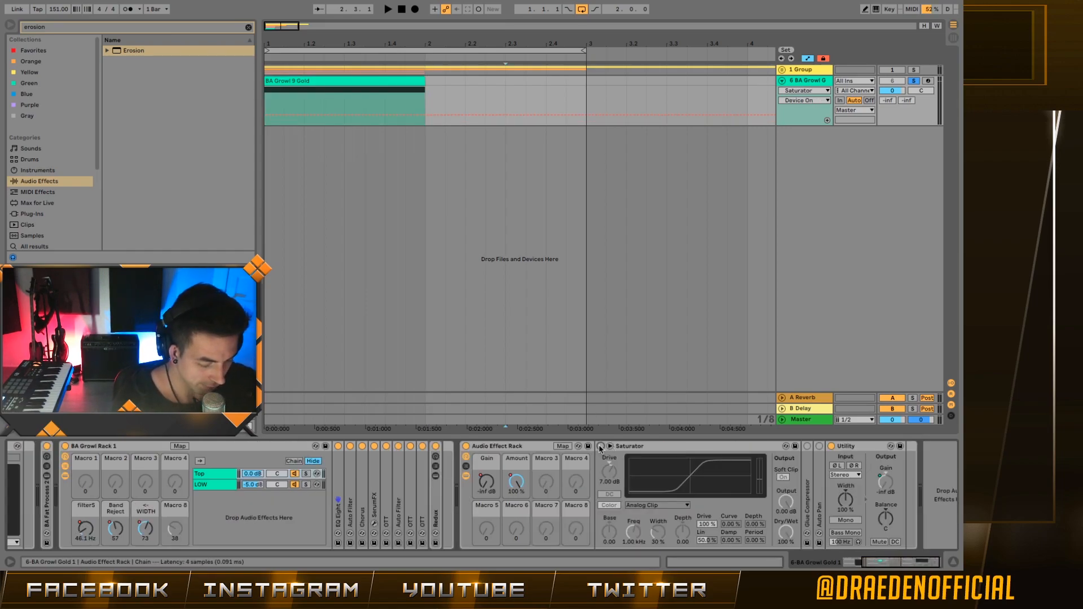
left_click(601, 446)
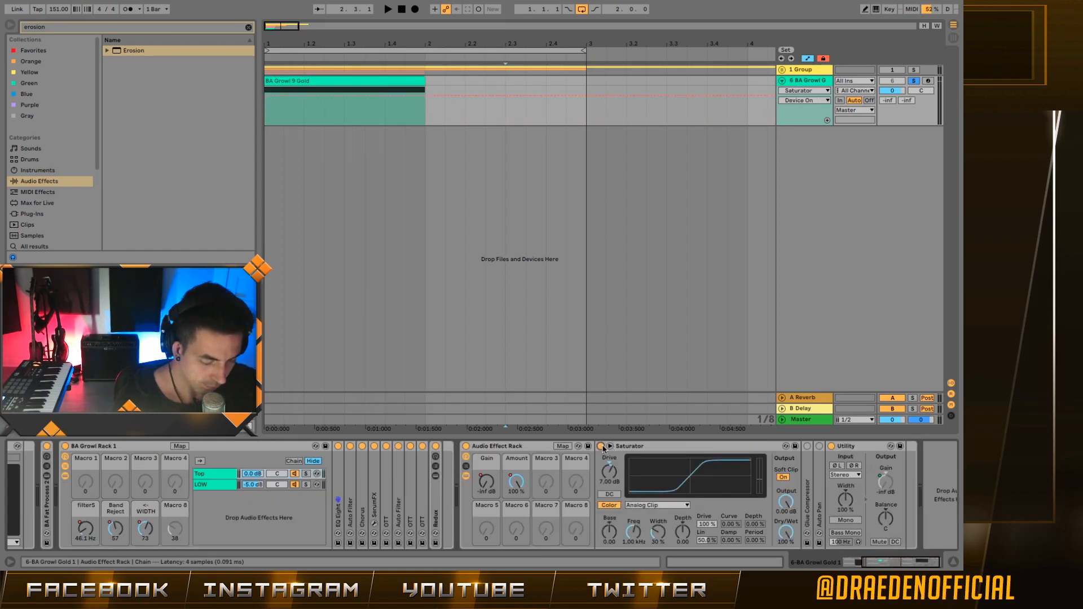
Step: Look at the devices in the Top and LOW chains of BA Growl Rack 1
left_click(207, 474)
left_click(209, 484)
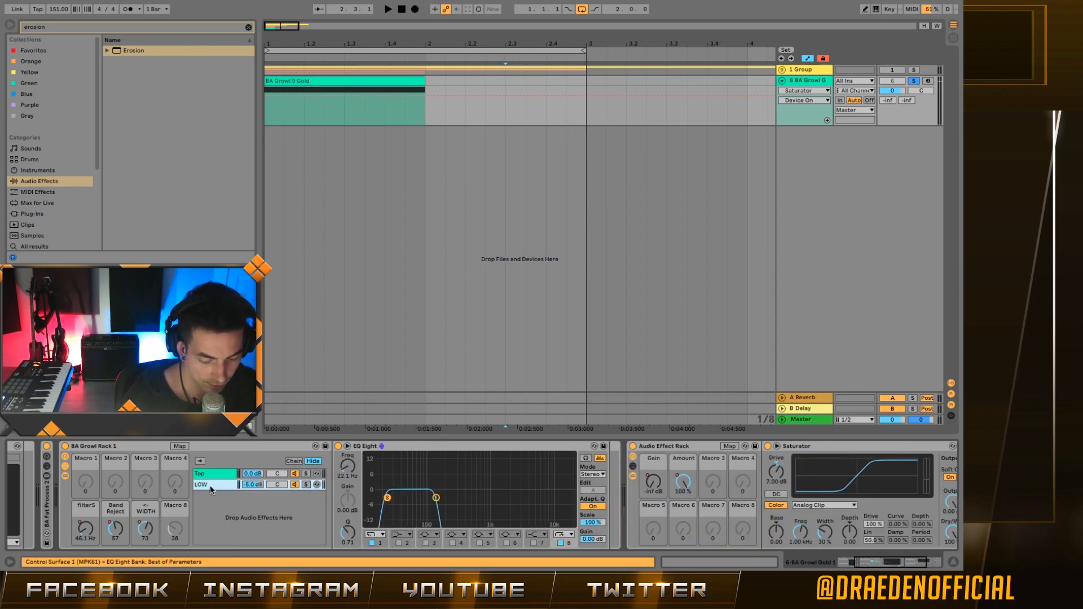
left_click(211, 483)
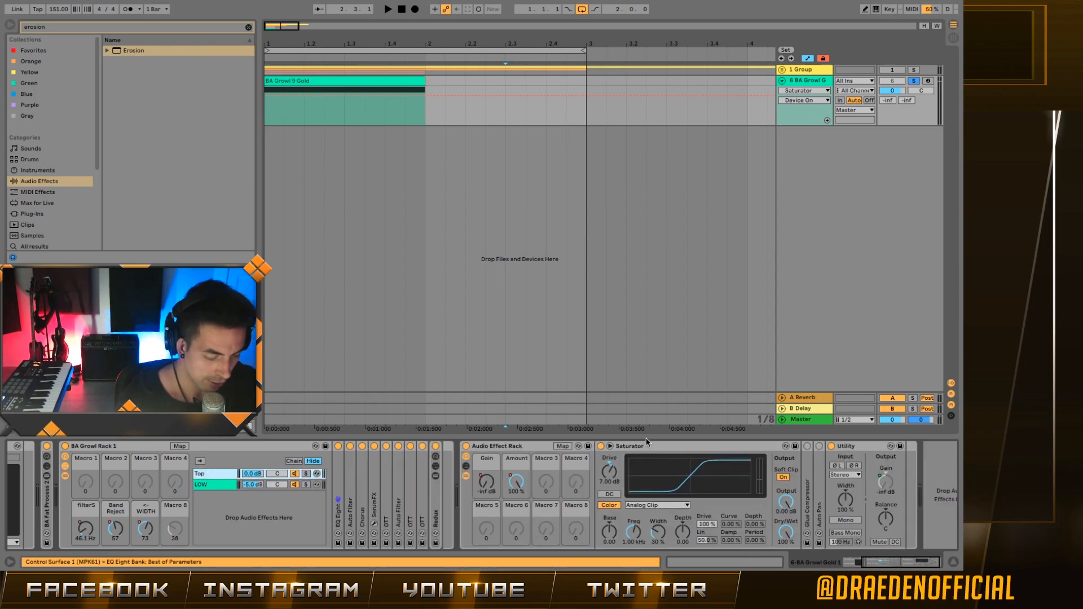
Step: Review the Saturator's settings and audition the growl with it turned on
left_click(648, 444)
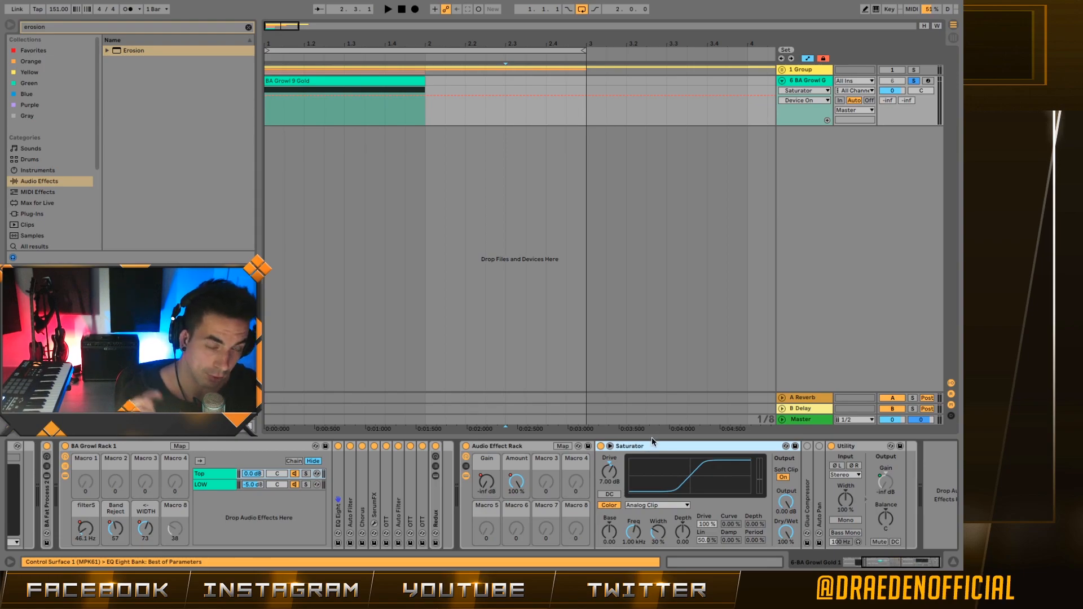
scroll(673, 449, "down", 1)
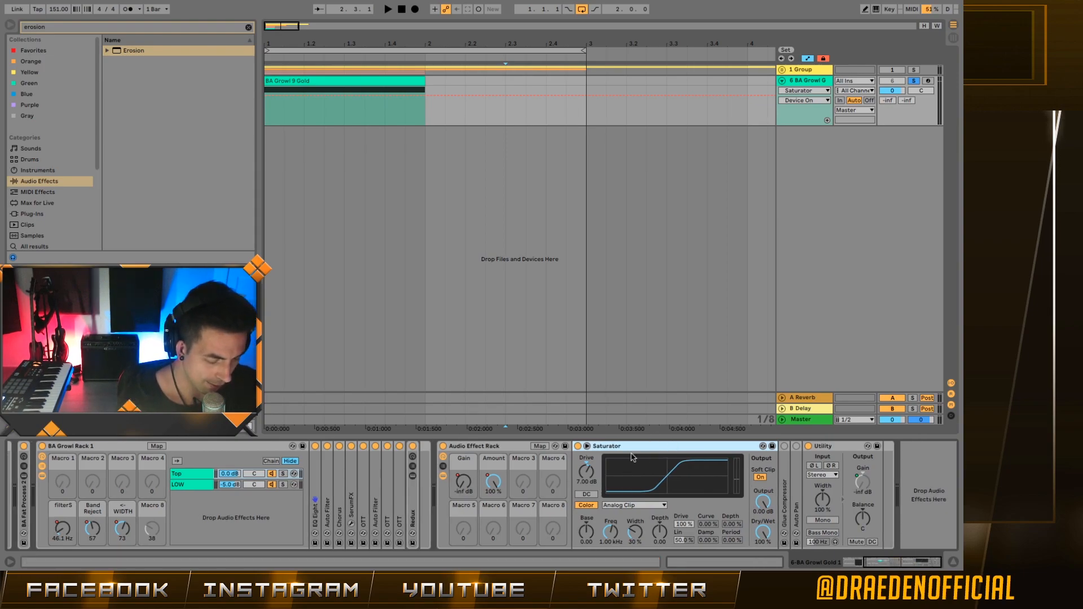
key("space")
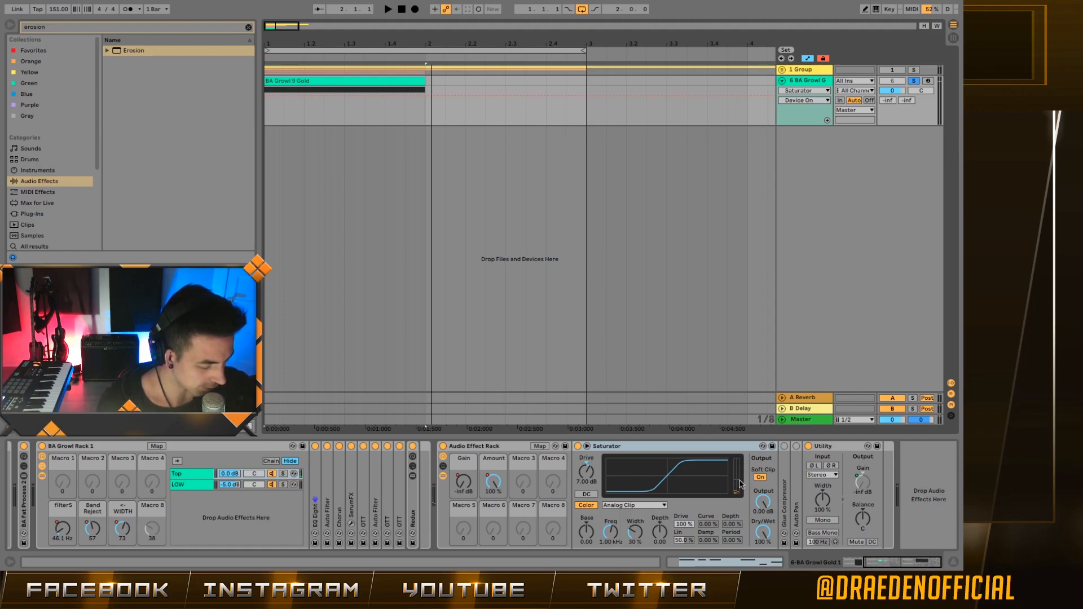
key("space")
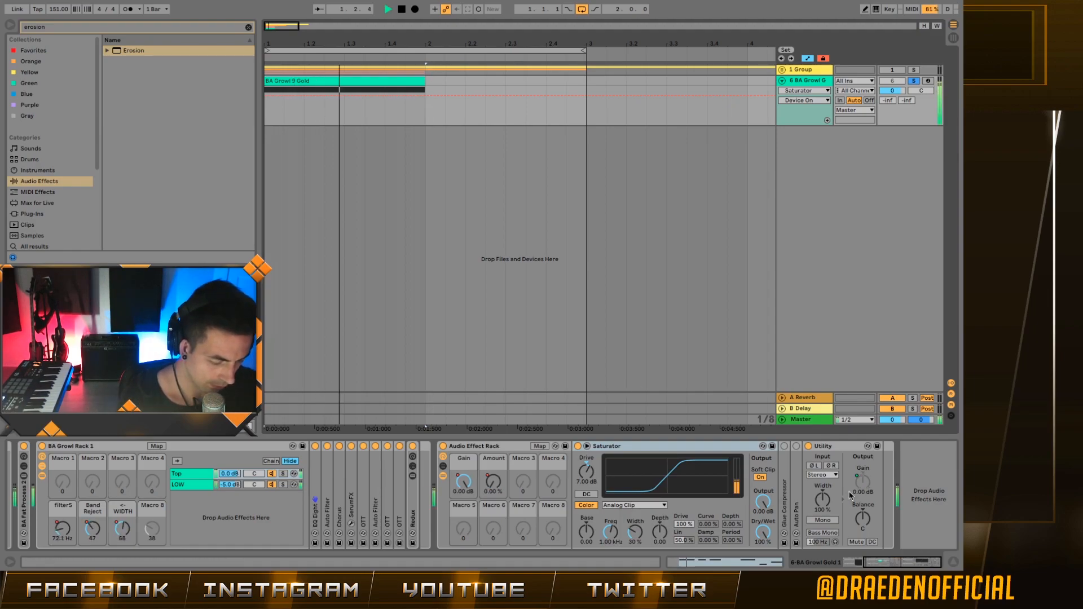
Step: Reset the Saturator's Drive to 0 dB during playback to compare the sound, and undo the change
double_click(583, 476)
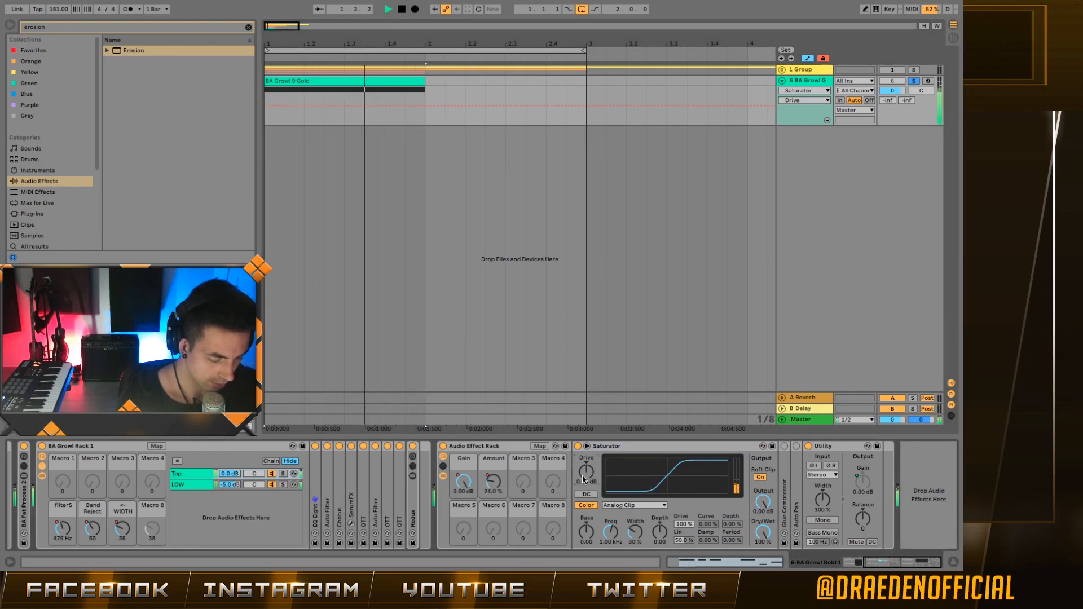
key("super+z")
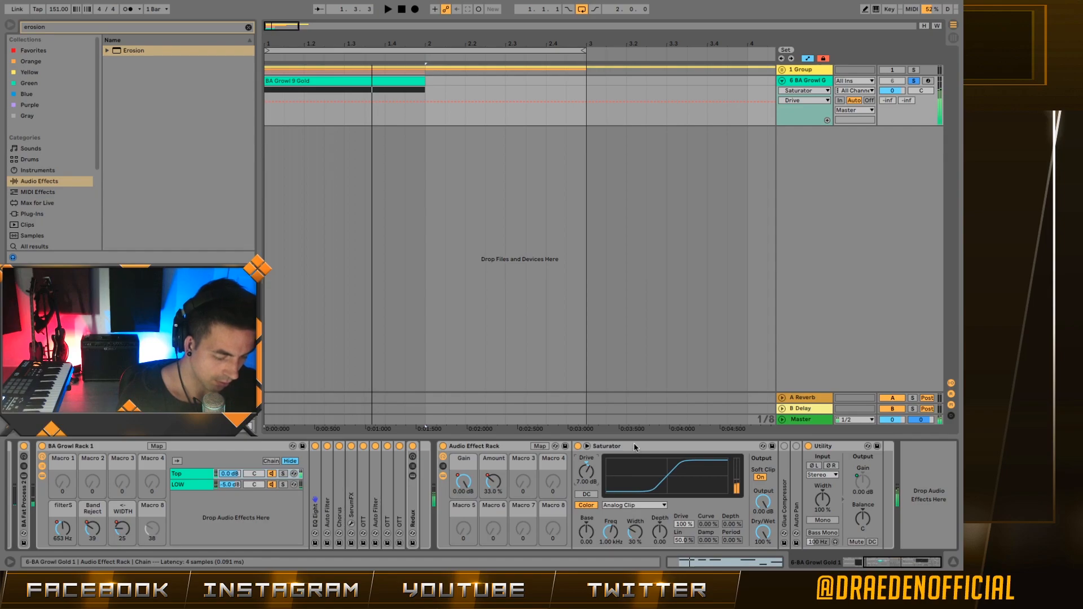
left_click(635, 446)
key("space")
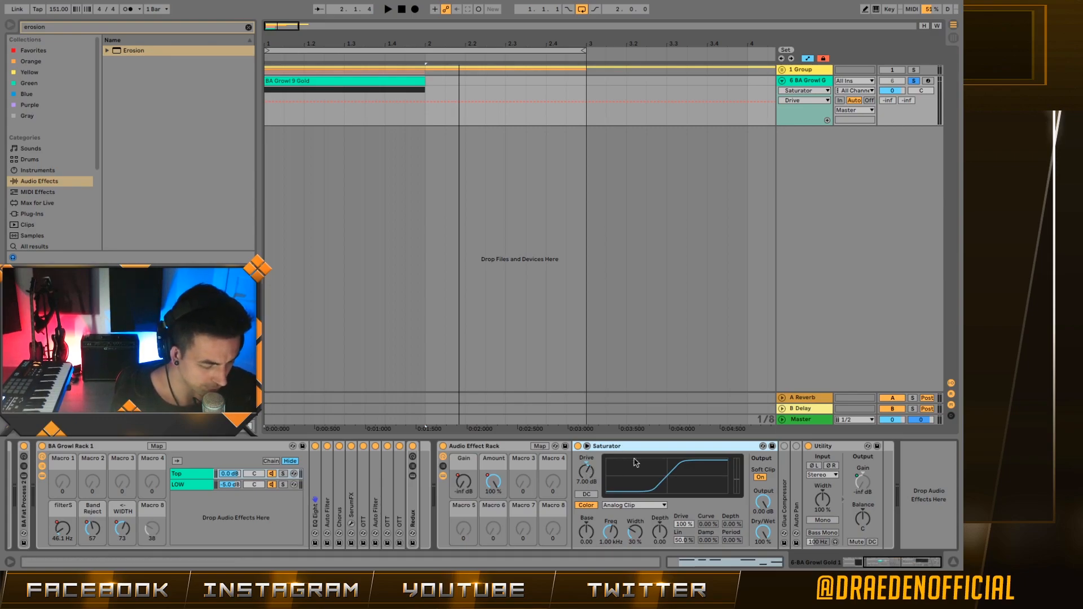
Step: Fold the Saturator, expand and turn on the Glue Compressor, and audition the growl with it
key("Delete")
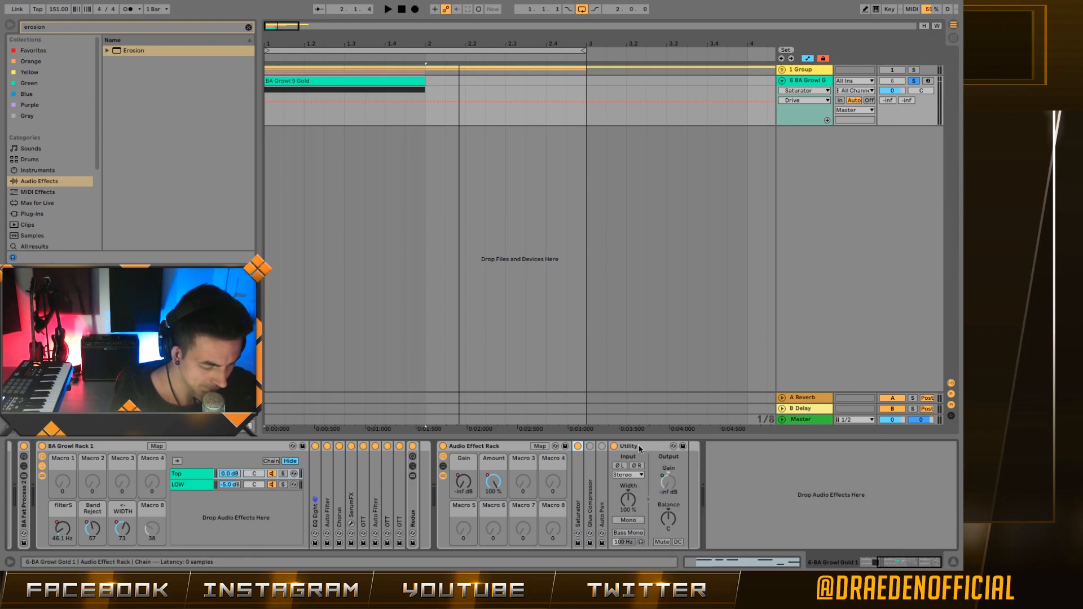
double_click(590, 460)
key("space")
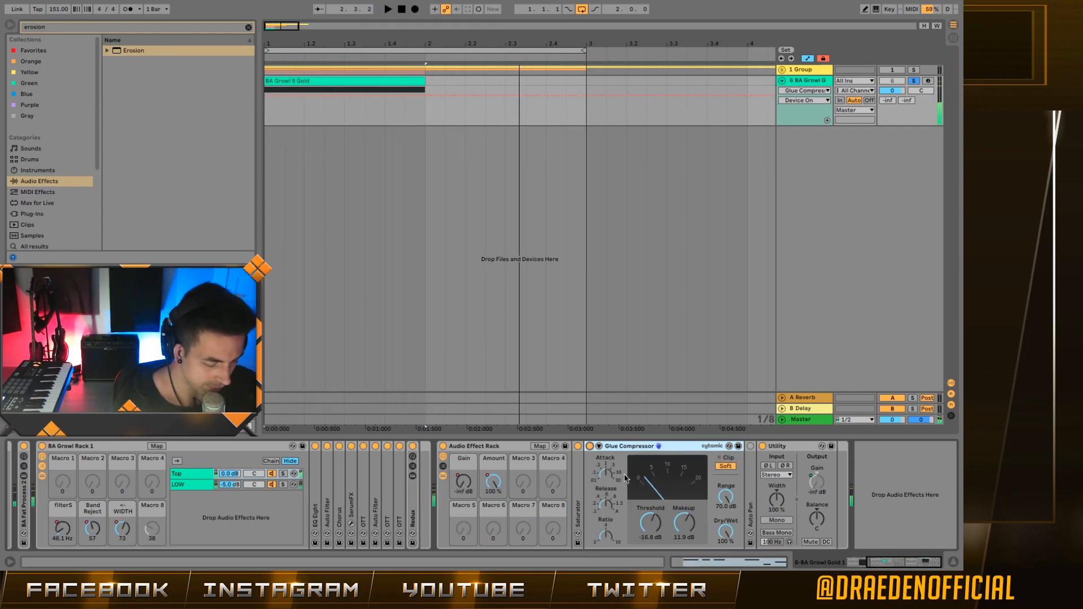
Step: Fold the Glue Compressor, expand and turn on the Auto Pan, and audition the growl with it
double_click(629, 447)
double_click(601, 468)
key("space")
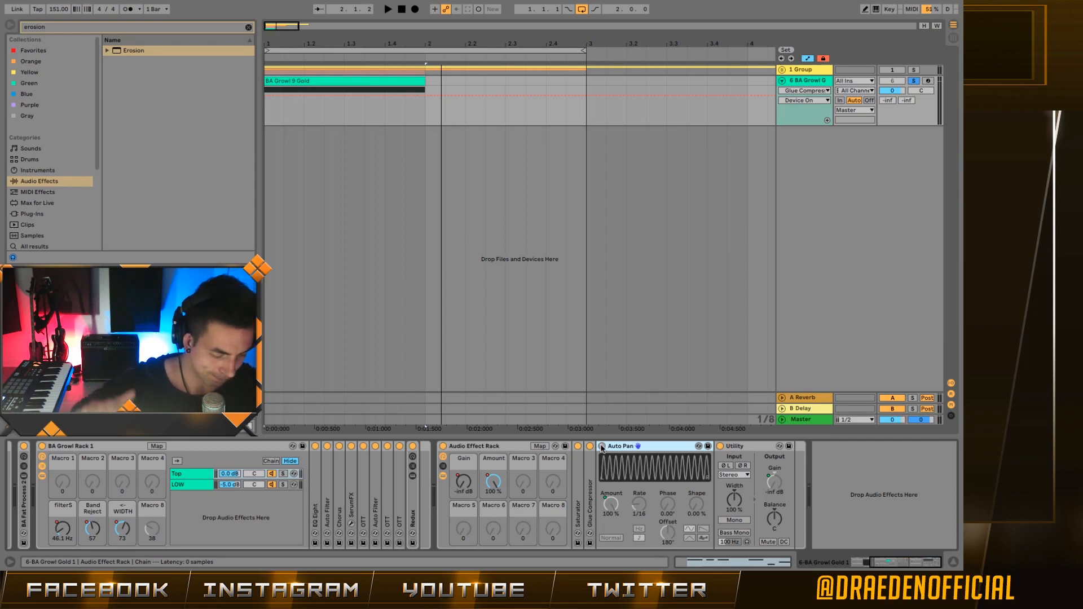
left_click(602, 446)
key("space")
key("space")
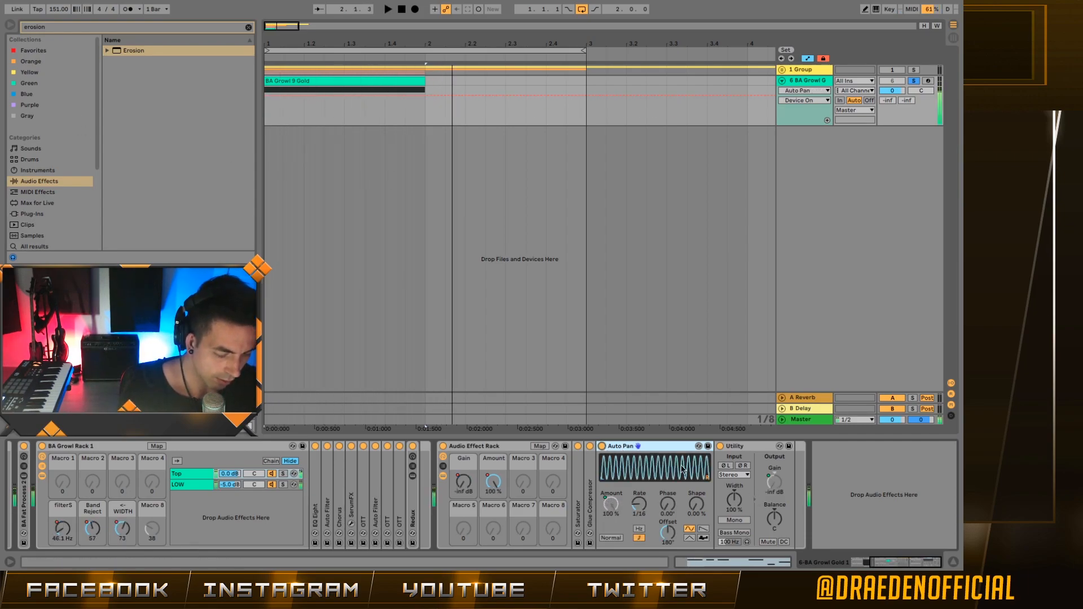
Step: Search the audio effects for "auto", add a second Auto Pan just before the Utility, and fold one Auto Pan
left_click(65, 26)
key("BackSpace")
key("BackSpace")
key("BackSpace")
key("BackSpace")
key("BackSpace")
key("BackSpace")
key("BackSpace")
type("auto")
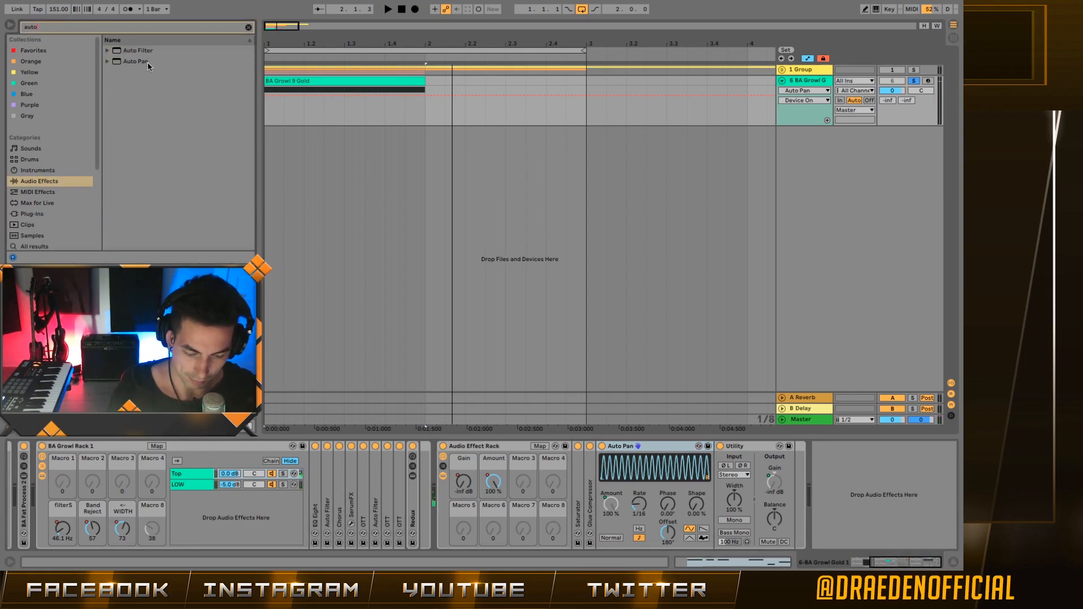
left_click_drag(140, 62, 719, 491)
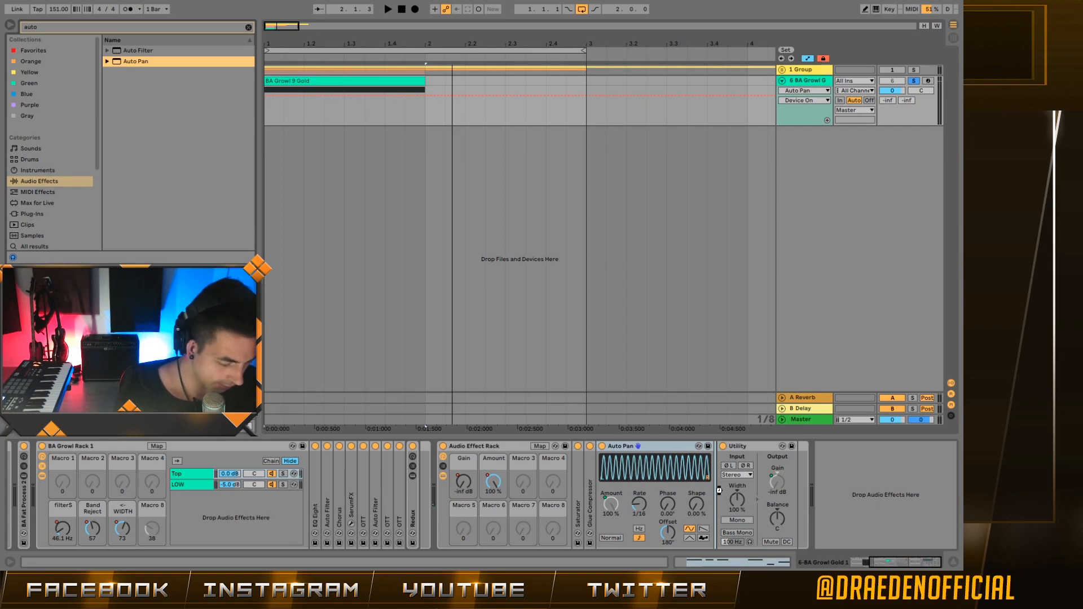
double_click(643, 447)
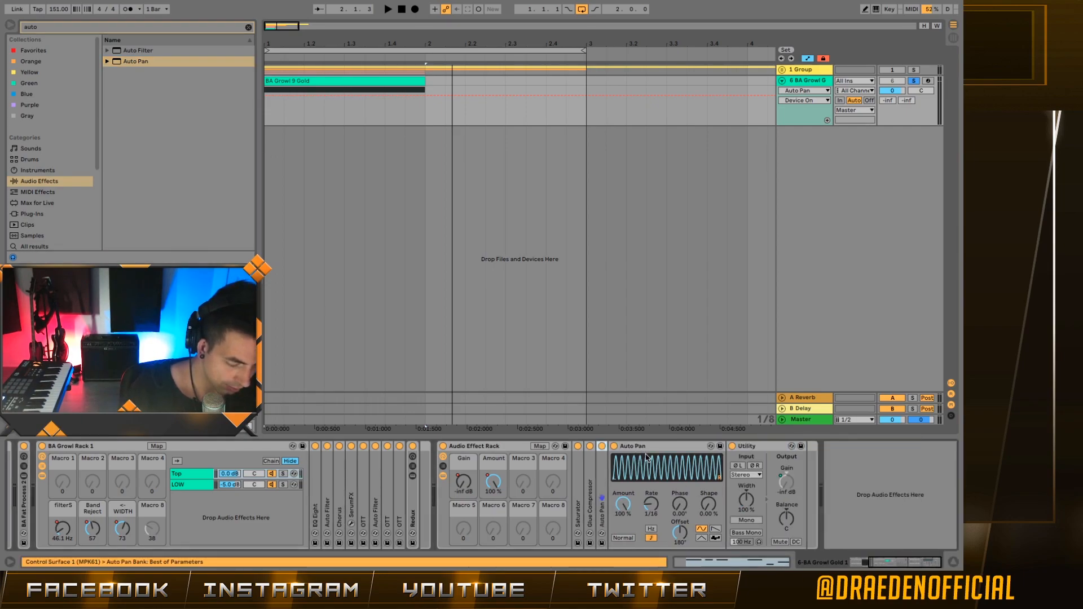
Step: Try the Auto Pan with a 180° Phase and a Rate of 2, lower the Phase, and adjust the added Auto Pan's Amount
left_click(679, 511)
type("180")
key("Return")
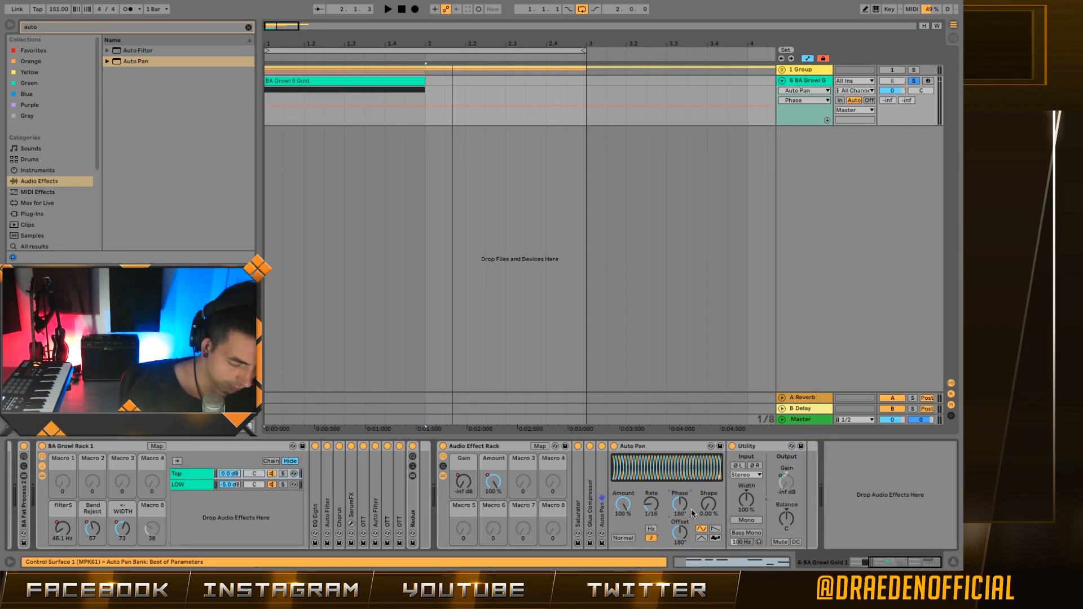
left_click_drag(651, 504, 651, 477)
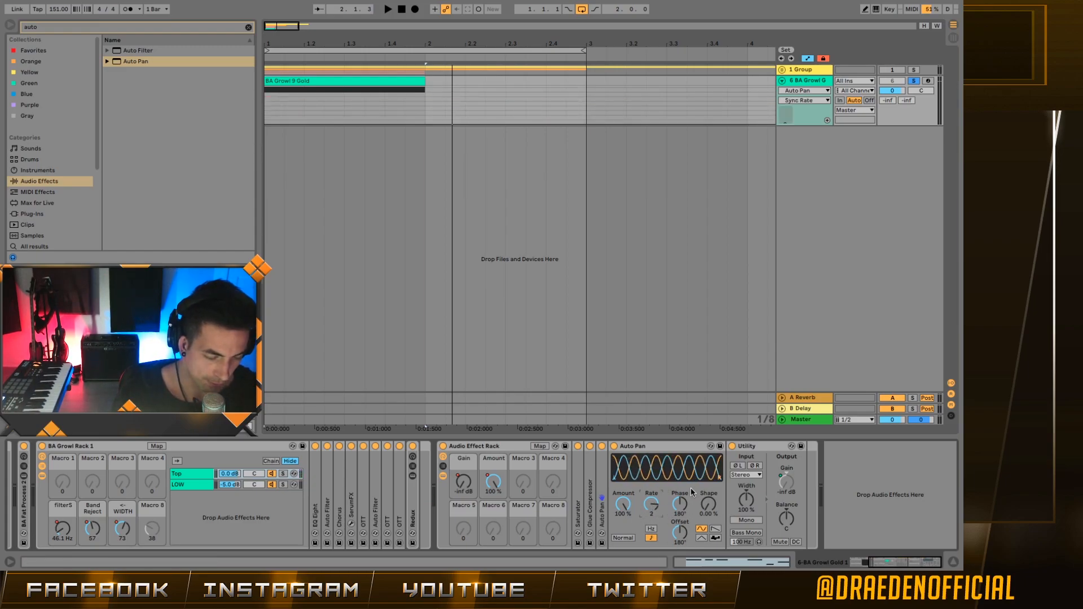
left_click_drag(682, 502, 682, 556)
mouse_move(651, 504)
left_mouse_down()
mouse_move(651, 471)
mouse_move(655, 494)
left_mouse_up()
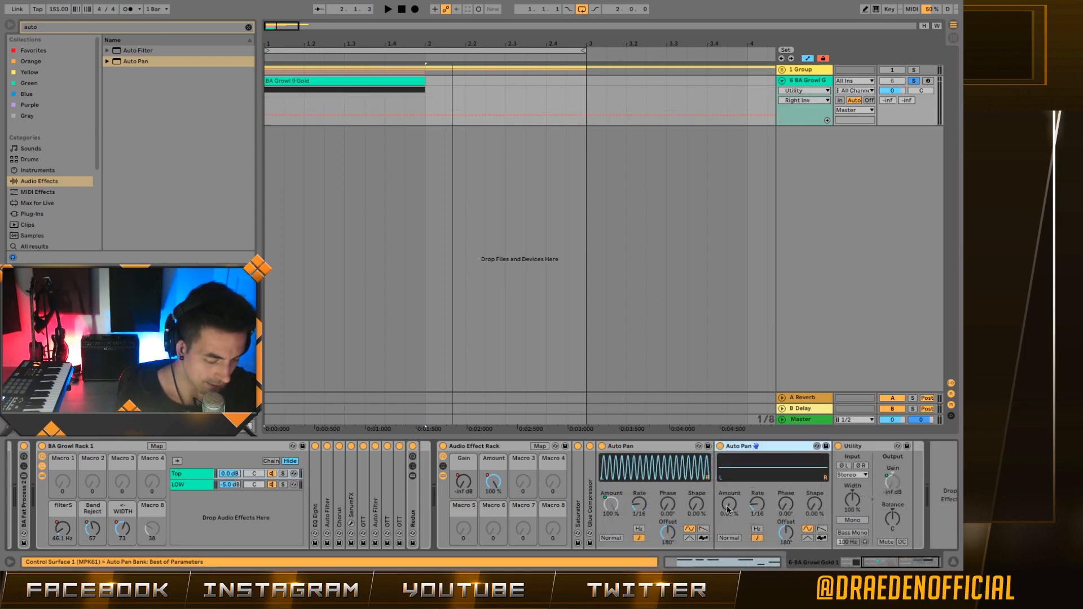
mouse_move(729, 503)
left_mouse_down()
mouse_move(729, 483)
mouse_move(730, 499)
left_mouse_up()
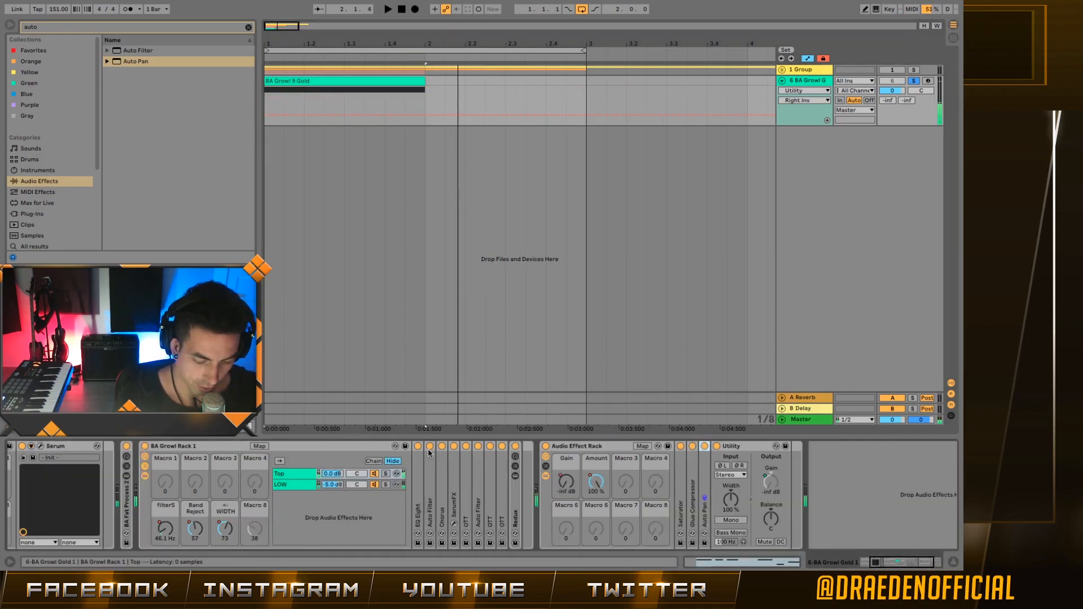
Step: Fold the BA Growl Rack 1 and select the Audio Effect Rack that follows it
scroll(323, 451, "left", 3)
double_click(325, 447)
left_click(354, 455)
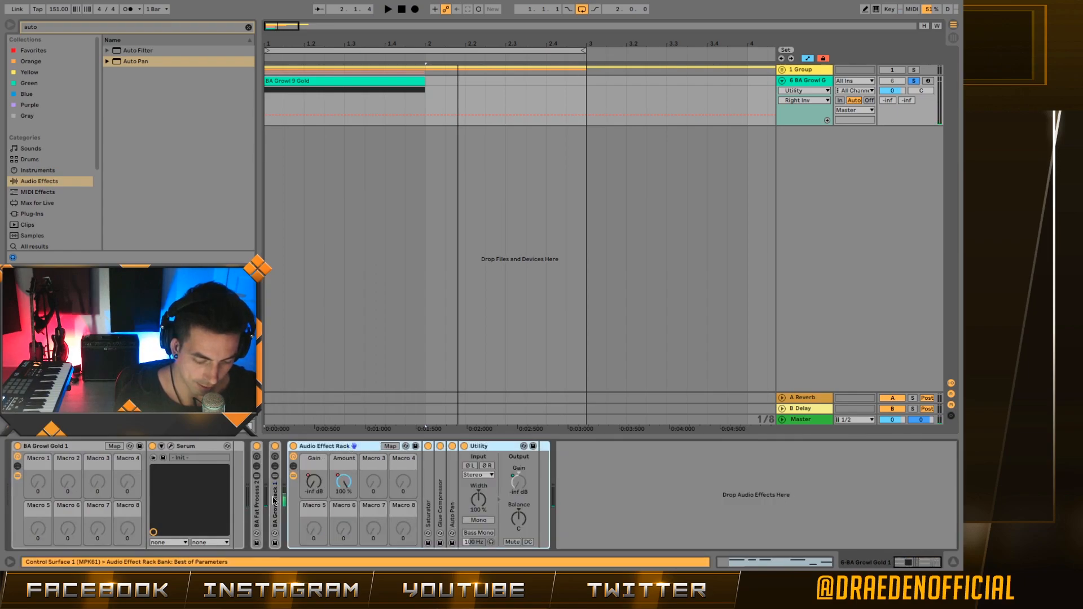
Step: Select the BA Fat Process 2 rack and audition the growl twice through the effect chain
left_click(259, 504)
key("space")
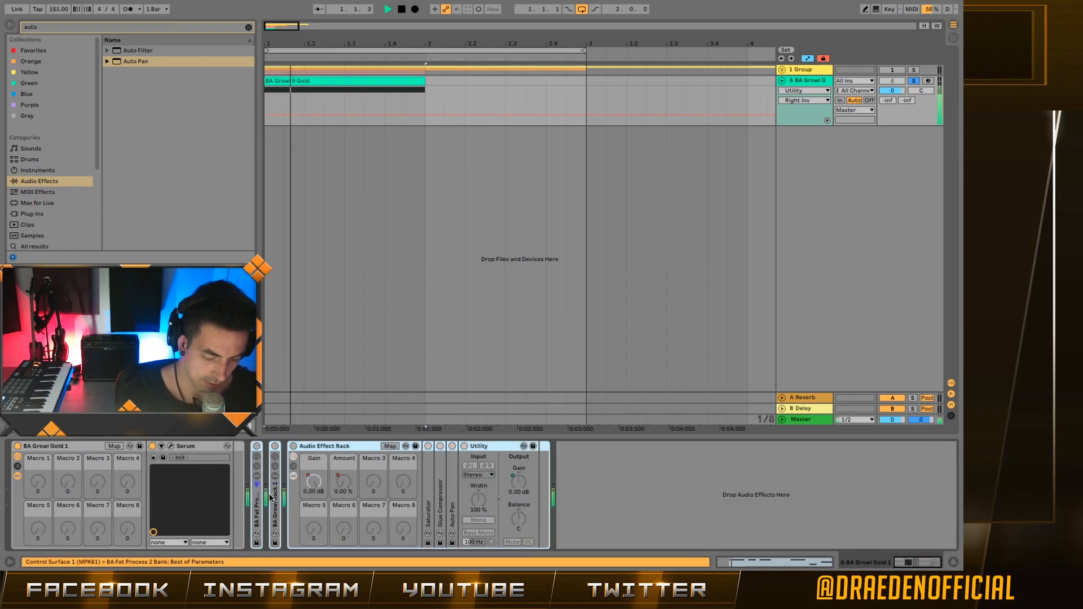
key("space")
left_click(332, 447)
left_click(256, 503)
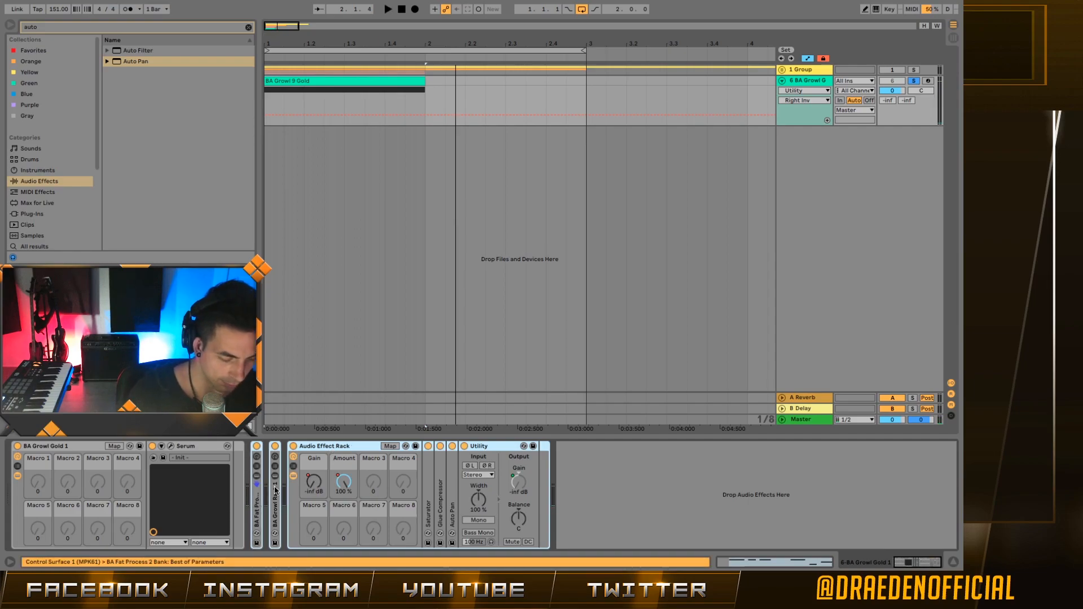
key("space")
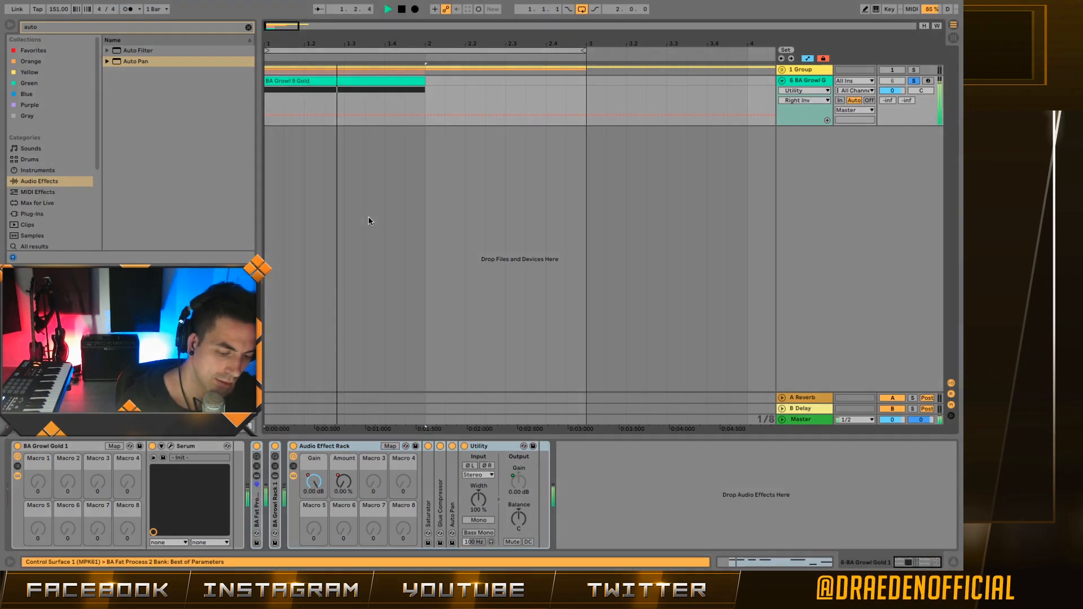